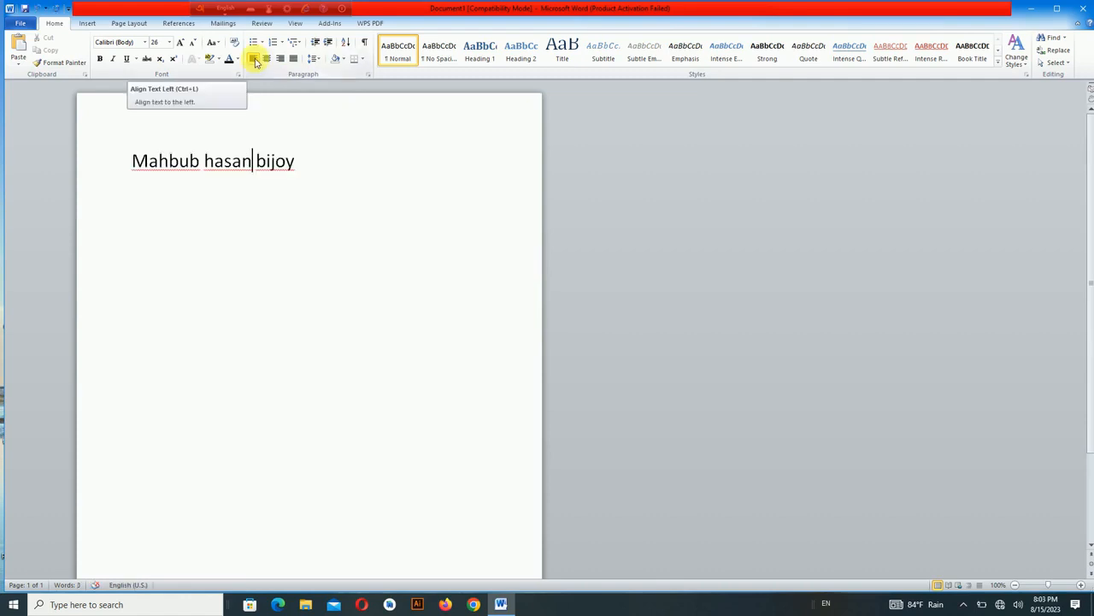
Center the name line on the page.
{"action": "left_click_drag", "start_coordinate": [306, 161], "coordinate": [139, 164]}
{"action": "left_click", "coordinate": [310, 151]}
{"action": "left_click_drag", "start_coordinate": [310, 151], "coordinate": [134, 114]}
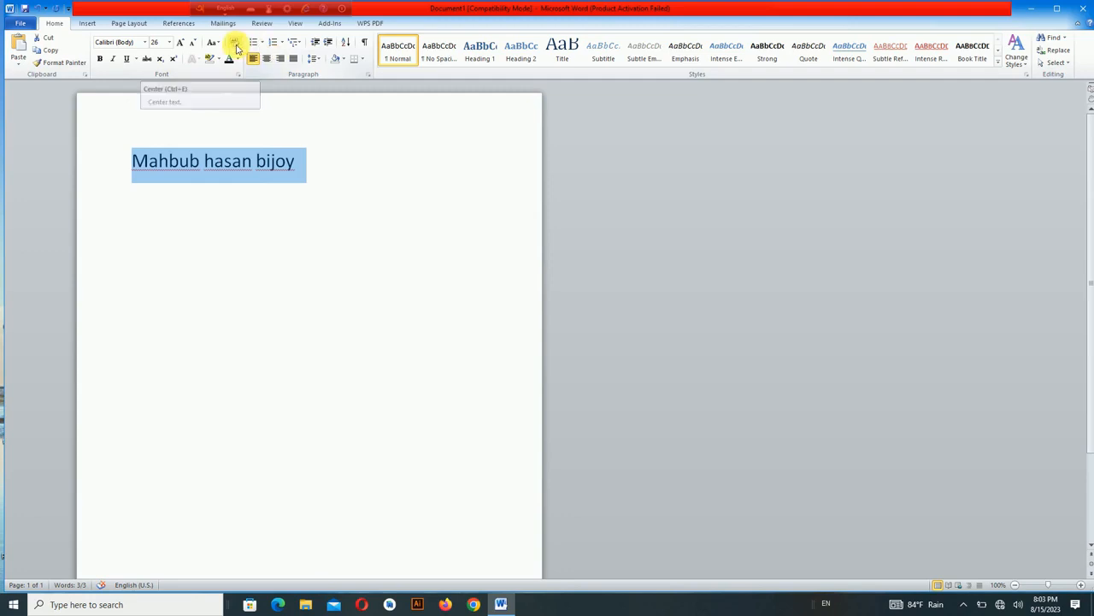
{"action": "left_click", "coordinate": [251, 63]}
{"action": "left_click", "coordinate": [251, 64]}
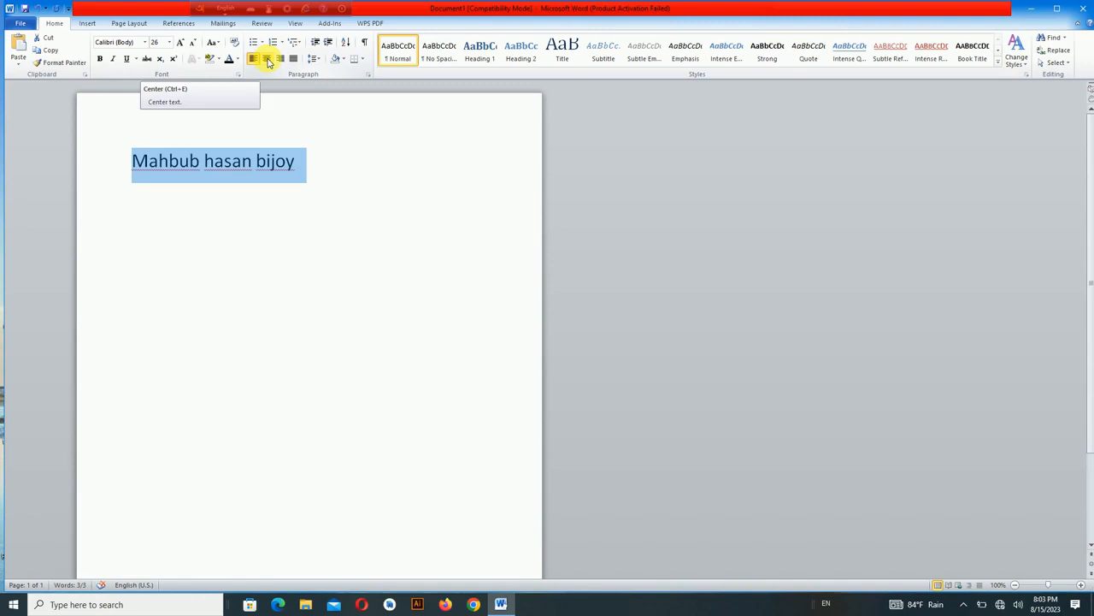
{"action": "left_click", "coordinate": [350, 179]}
{"action": "left_click_drag", "start_coordinate": [313, 164], "coordinate": [67, 147]}
{"action": "left_click", "coordinate": [266, 59]}
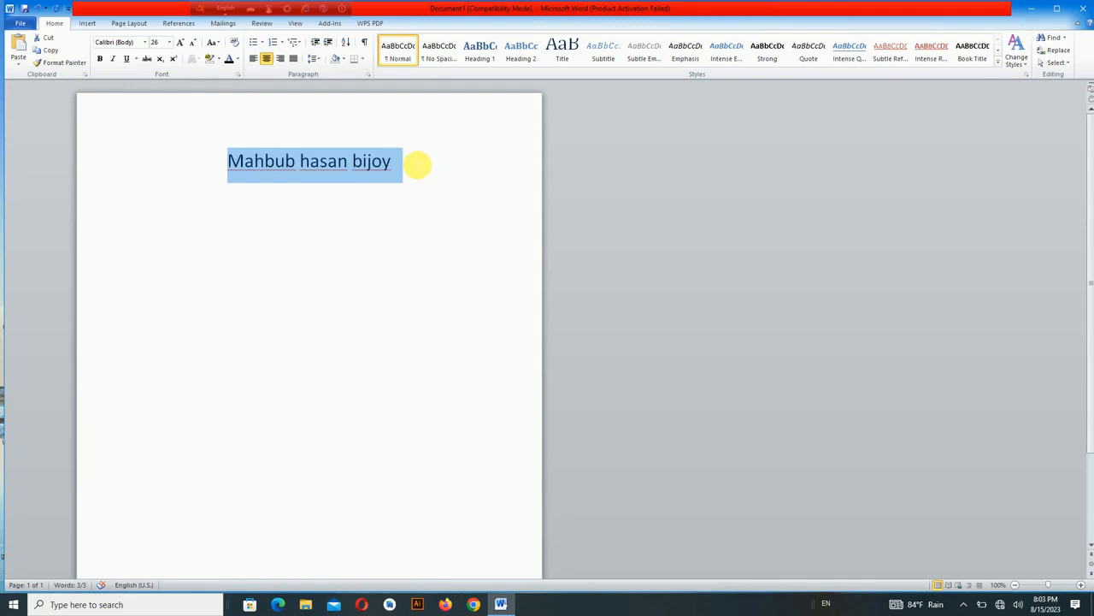
Switch the name line's center alignment off and on again.
{"action": "left_click", "coordinate": [418, 163]}
{"action": "left_click_drag", "start_coordinate": [418, 164], "coordinate": [229, 164]}
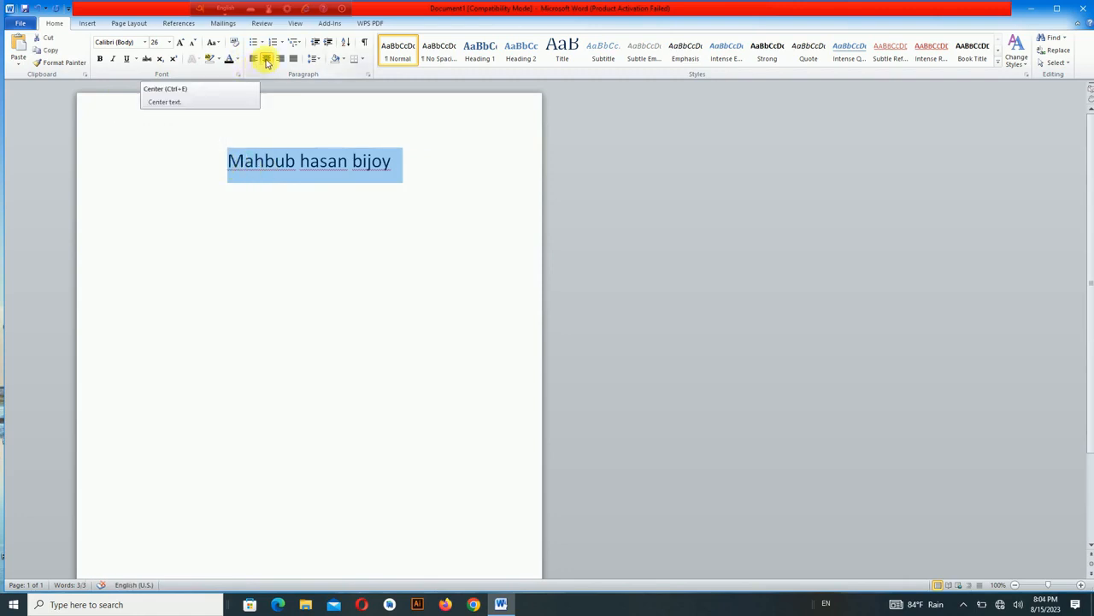
{"action": "left_click", "coordinate": [267, 60]}
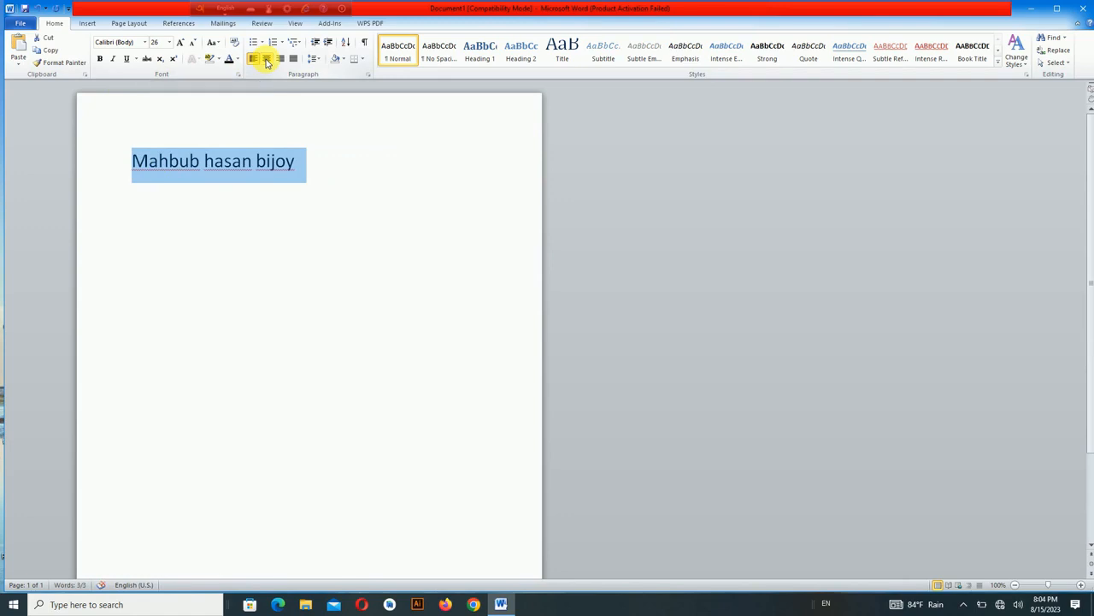
{"action": "left_click", "coordinate": [266, 60]}
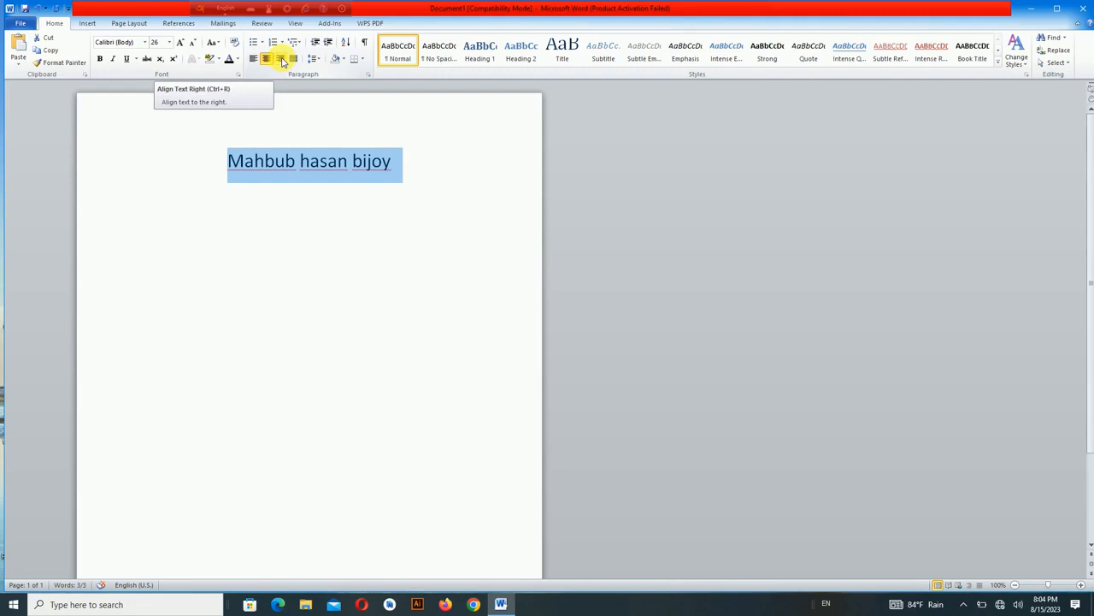
Right-align the name line, and change its alignment to justified.
{"action": "left_click", "coordinate": [405, 171]}
{"action": "left_click", "coordinate": [195, 164]}
{"action": "left_click_drag", "start_coordinate": [195, 164], "coordinate": [557, 159]}
{"action": "left_click", "coordinate": [117, 159]}
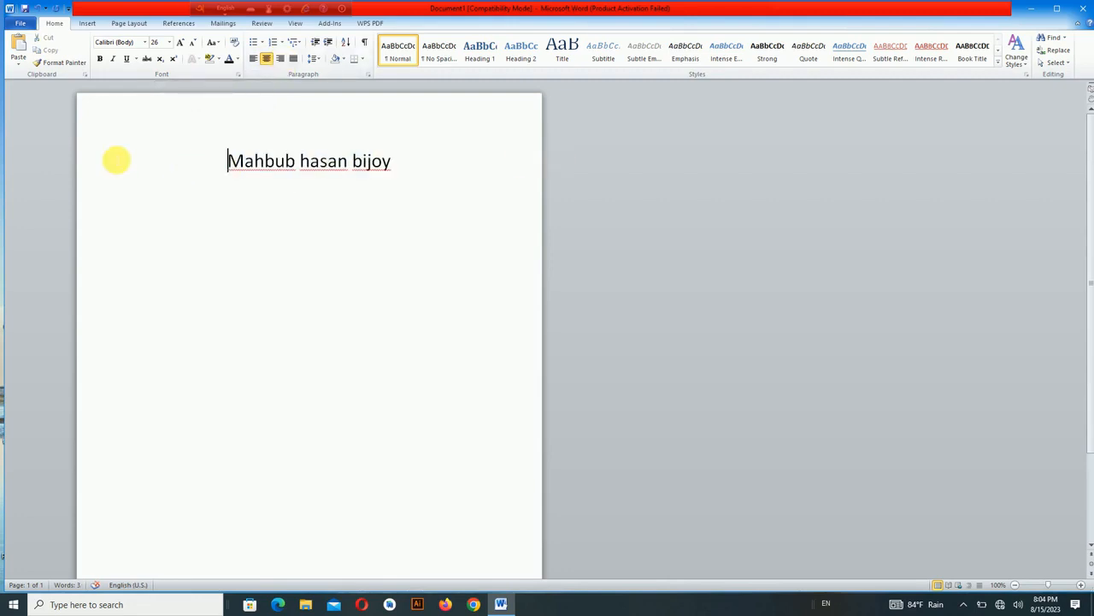
{"action": "left_click_drag", "start_coordinate": [183, 159], "coordinate": [405, 161]}
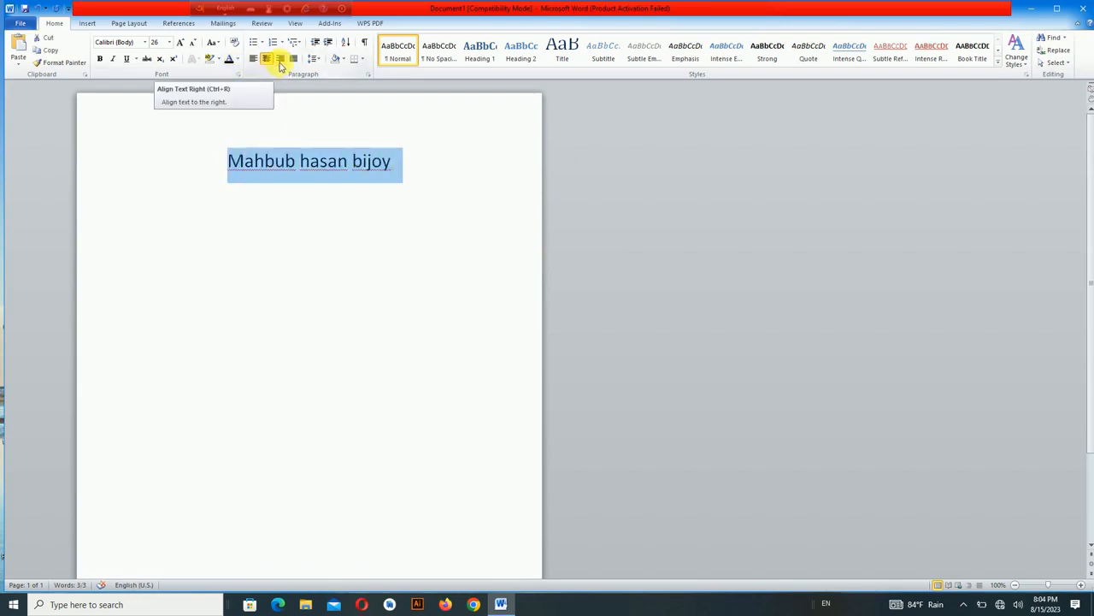
{"action": "left_click", "coordinate": [280, 59]}
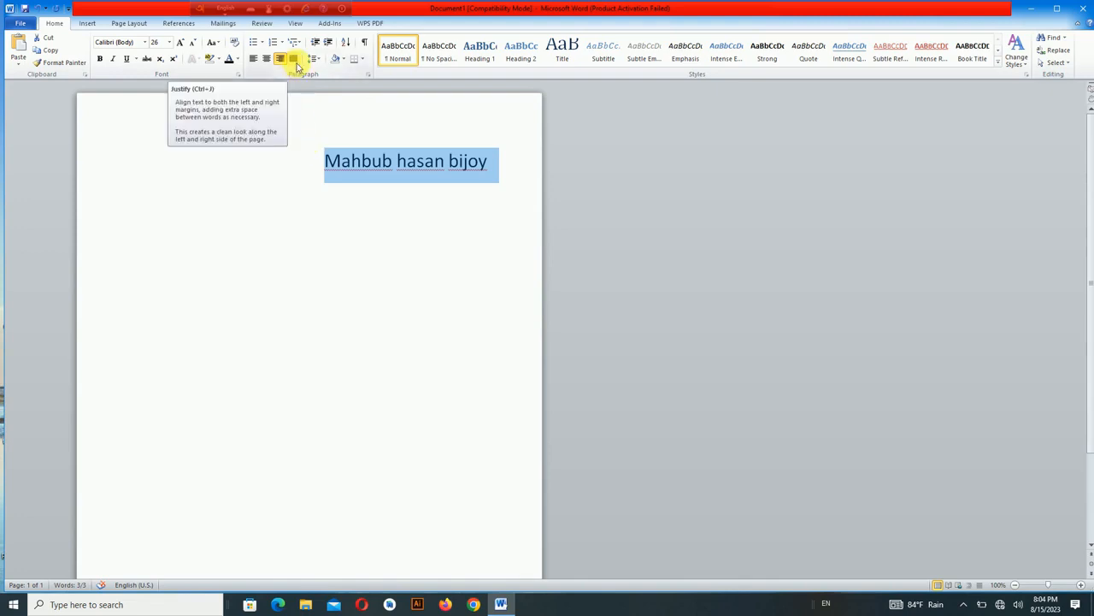
{"action": "left_click", "coordinate": [293, 59]}
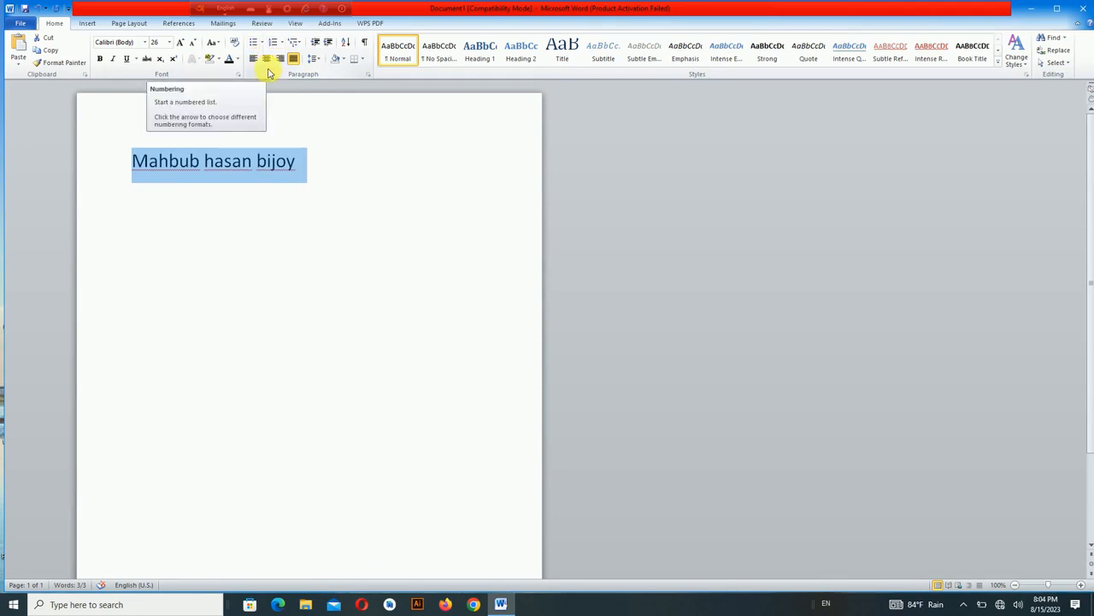
Turn the name line into a numbered list using the 1. 2. 3. format.
{"action": "left_click_drag", "start_coordinate": [338, 159], "coordinate": [133, 126]}
{"action": "left_click", "coordinate": [347, 147]}
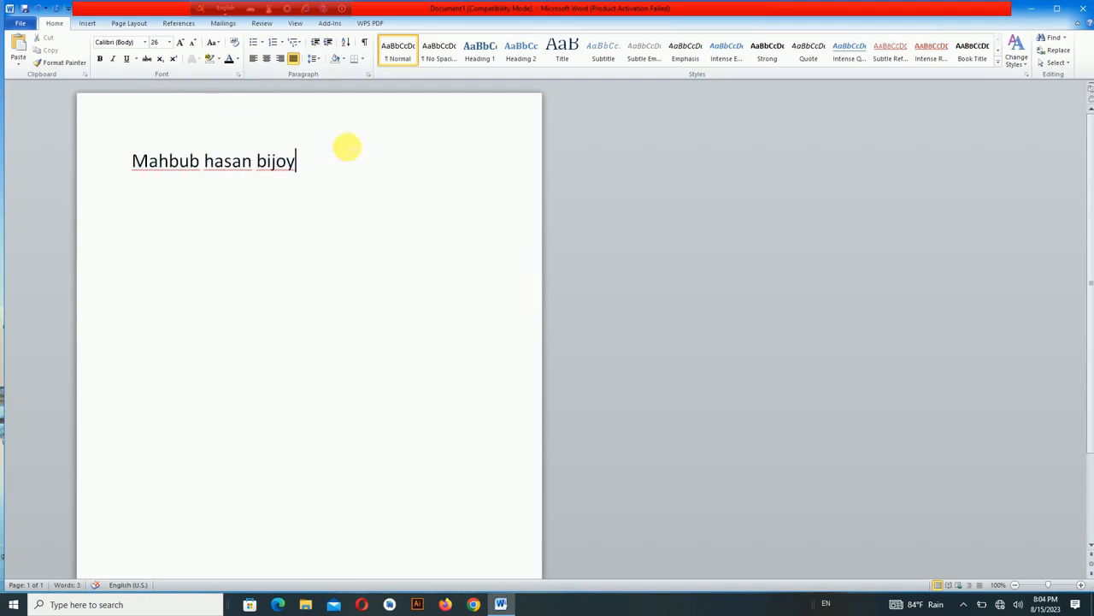
{"action": "left_click_drag", "start_coordinate": [347, 147], "coordinate": [114, 151]}
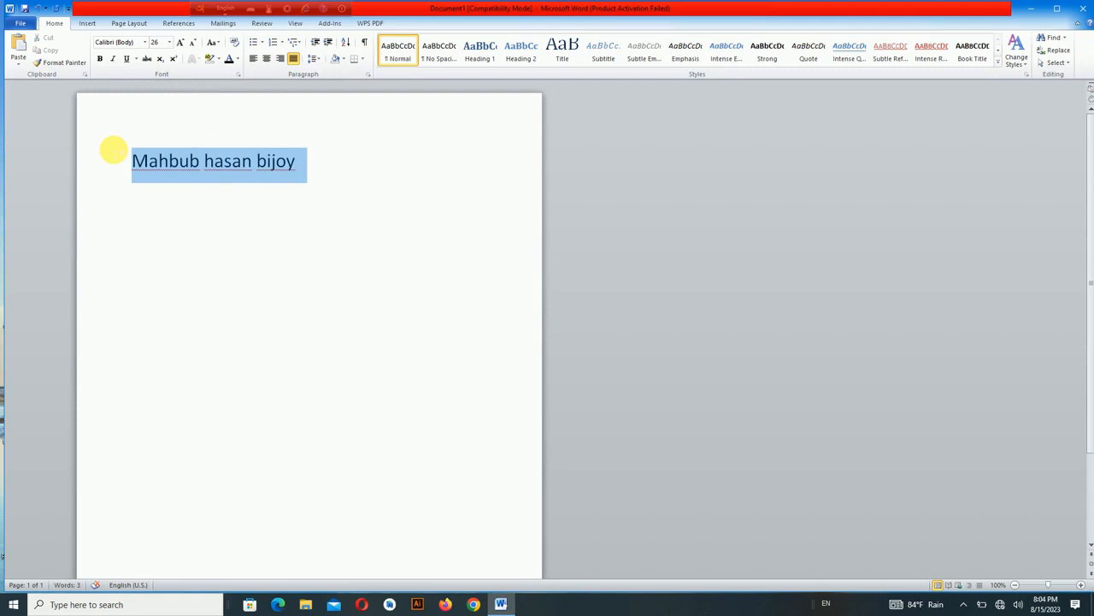
{"action": "left_click_drag", "start_coordinate": [114, 151], "coordinate": [136, 142]}
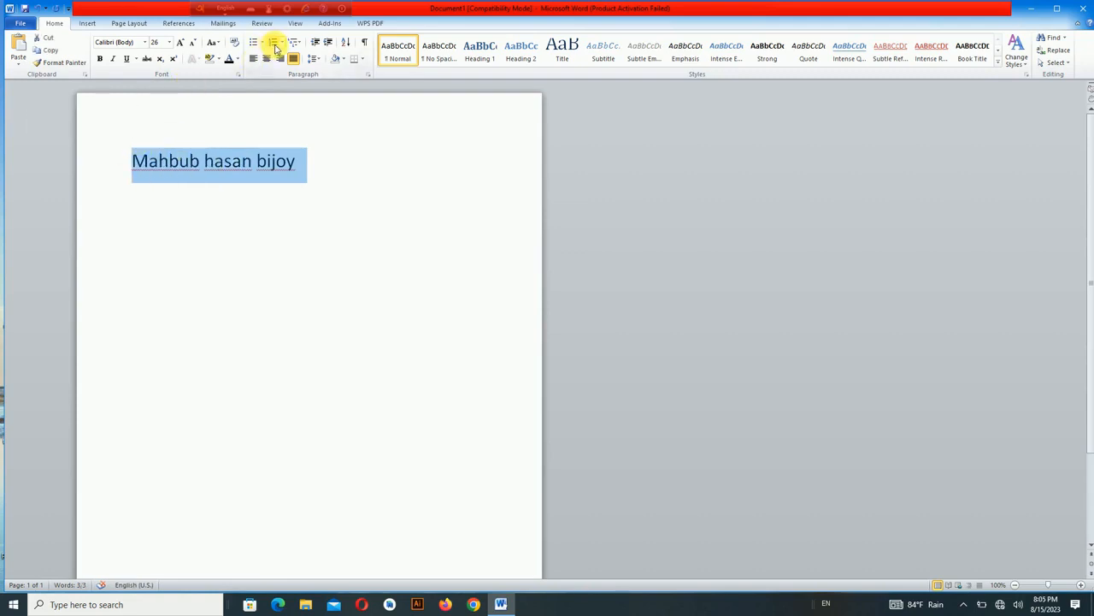
{"action": "left_click", "coordinate": [281, 47]}
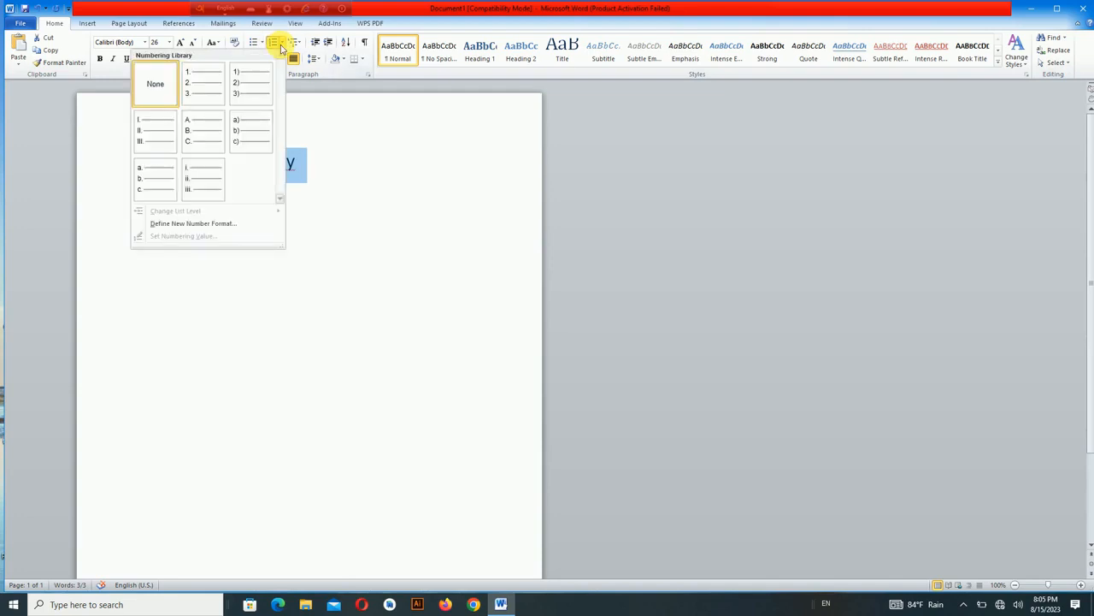
{"action": "left_click", "coordinate": [194, 85]}
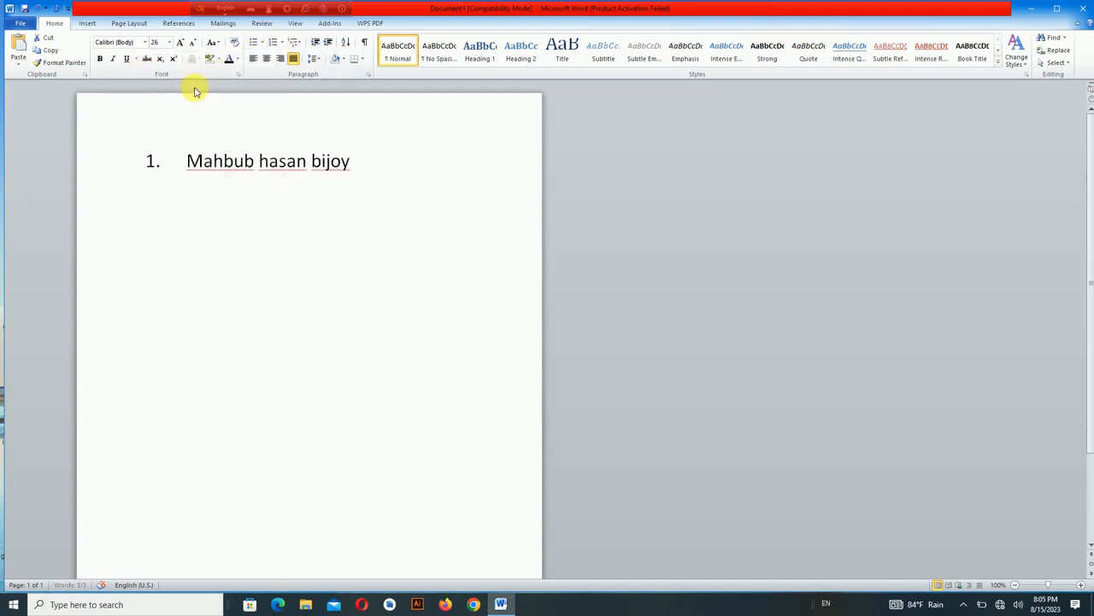
Add the numbered items Hgygui, Ihiuohpo, Oujopij and Ojkj, and end the list with an unnumbered line reading pojkpo.
{"action": "left_click", "coordinate": [383, 164]}
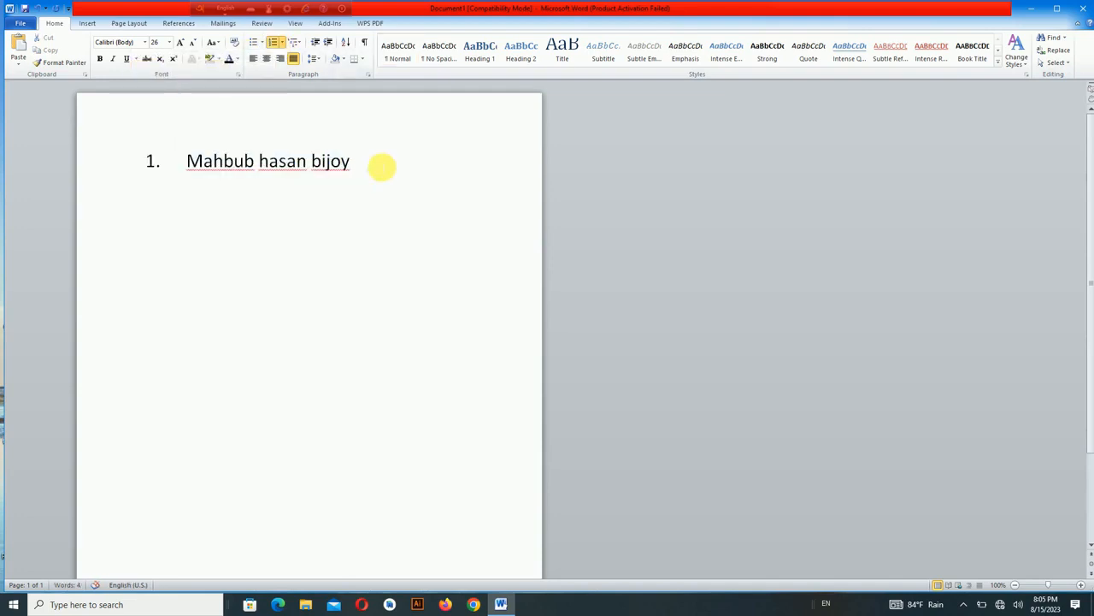
{"action": "key", "text": "Return"}
{"action": "key", "text": "Return"}
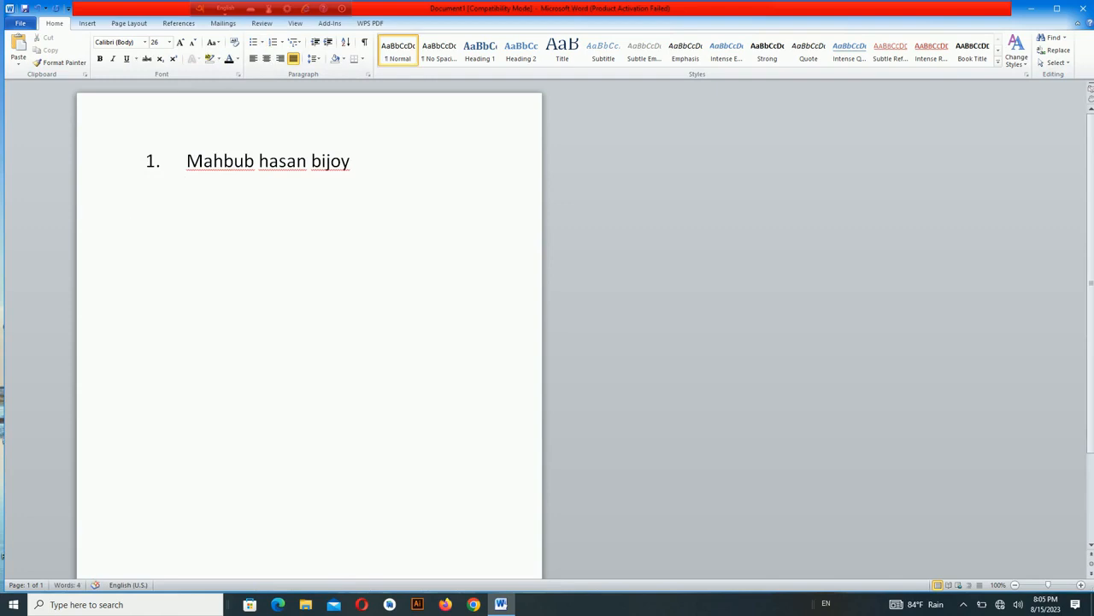
{"action": "key", "text": "BackSpace"}
{"action": "key", "text": "Return"}
{"action": "type", "text": "hgygui"}
{"action": "key", "text": "Return"}
{"action": "type", "text": "ihiuohpo"}
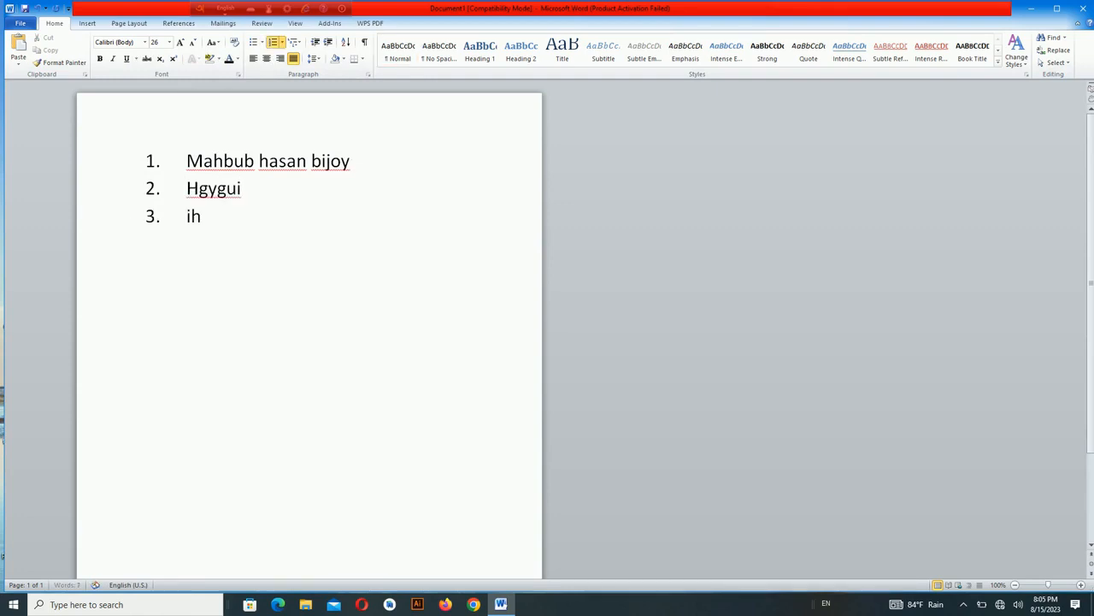
{"action": "key", "text": "Return"}
{"action": "type", "text": "oujopij"}
{"action": "key", "text": "Return"}
{"action": "type", "text": "ojkj"}
{"action": "key", "text": "Return"}
{"action": "key", "text": "Return"}
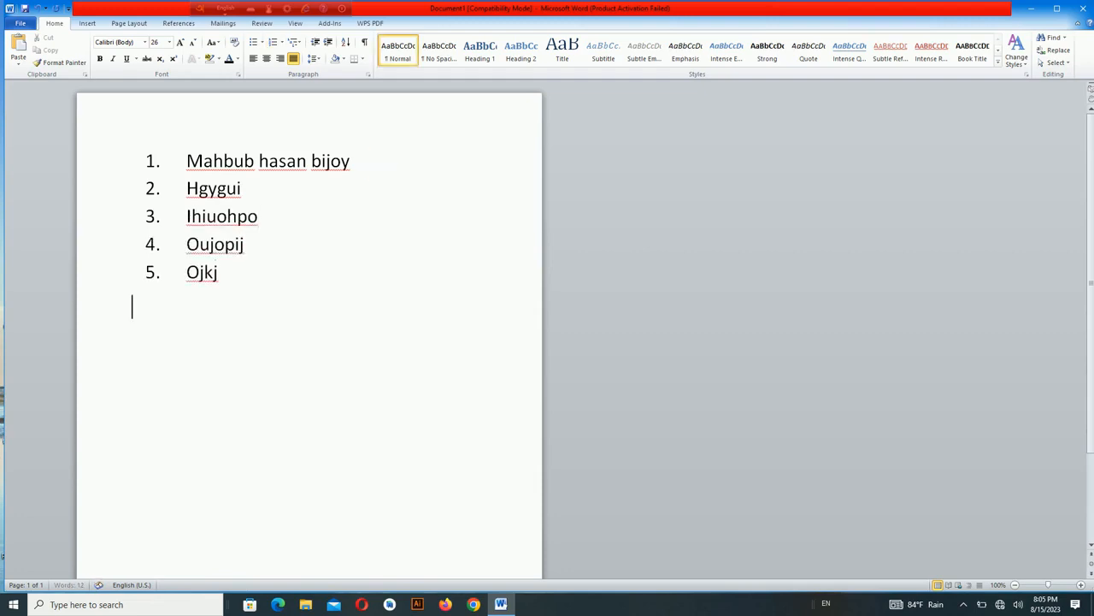
{"action": "type", "text": "pojkpo"}
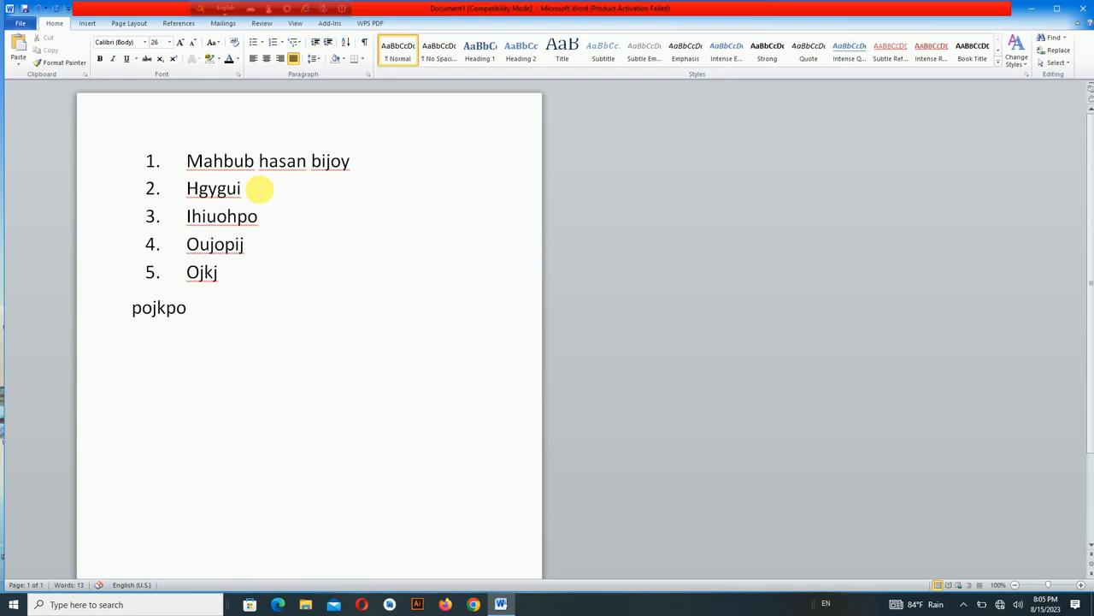
Undo the added lines, the numbering and the alignment changes back to the plain left-aligned name line.
{"action": "key", "text": "ctrl+z"}
{"action": "key", "text": "ctrl+z"}
{"action": "key", "text": "ctrl+z"}
{"action": "key", "text": "ctrl+z"}
{"action": "key", "text": "ctrl+z"}
{"action": "key", "text": "ctrl+z"}
{"action": "key", "text": "ctrl+z"}
{"action": "key", "text": "ctrl+z"}
{"action": "key", "text": "ctrl+z"}
{"action": "key", "text": "ctrl+z"}
{"action": "key", "text": "ctrl+z"}
{"action": "key", "text": "ctrl+z"}
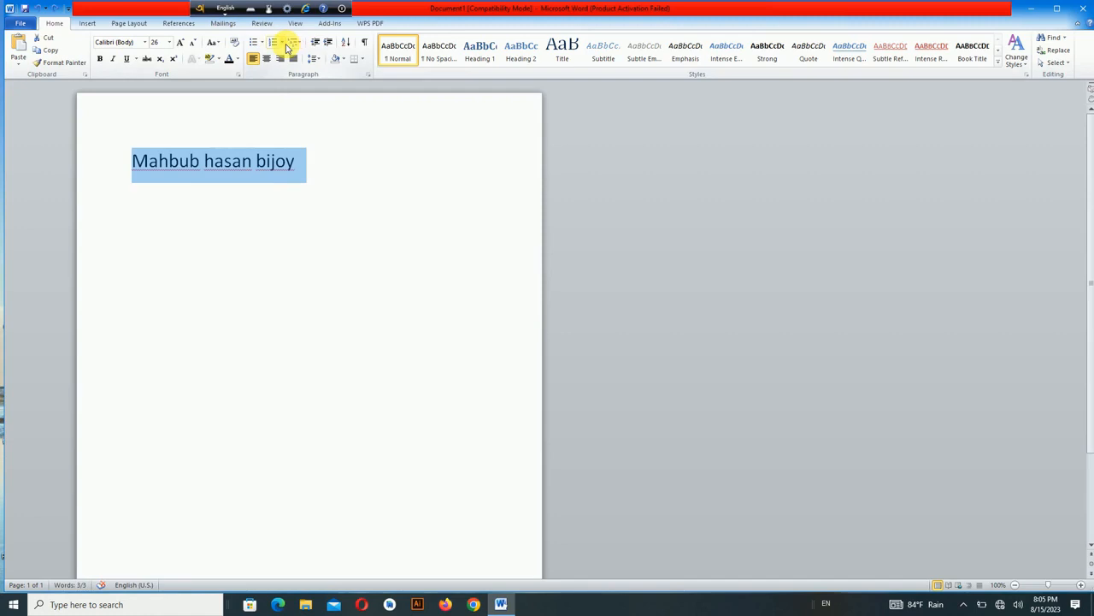
Number the name line in the 1) 2) 3) format, and replace the number with the four-diamond bullet.
{"action": "left_click", "coordinate": [286, 45]}
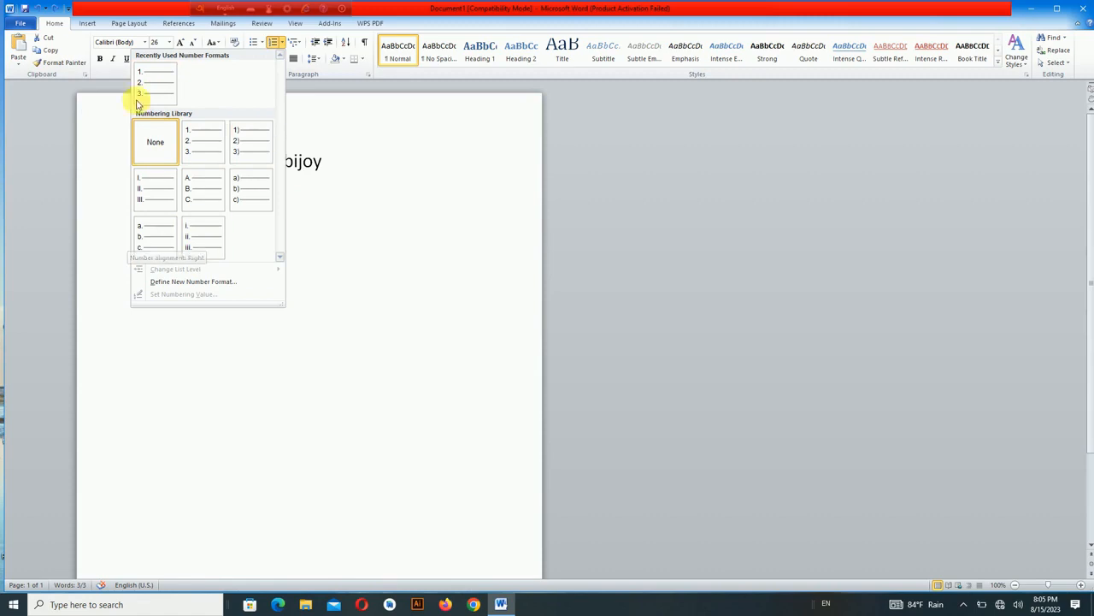
{"action": "left_click", "coordinate": [267, 142]}
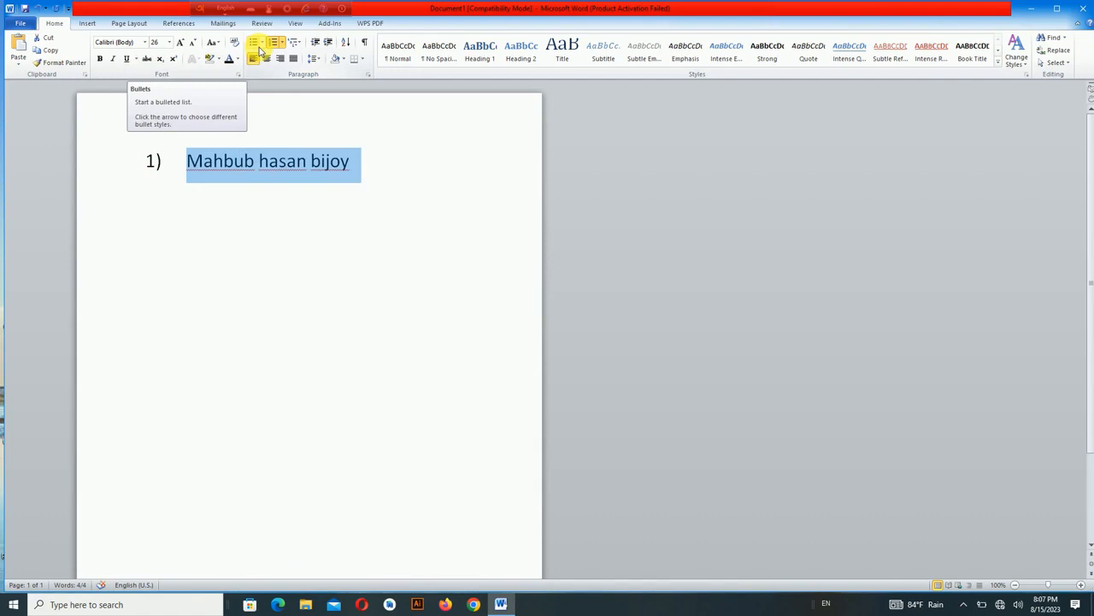
{"action": "left_click", "coordinate": [263, 45]}
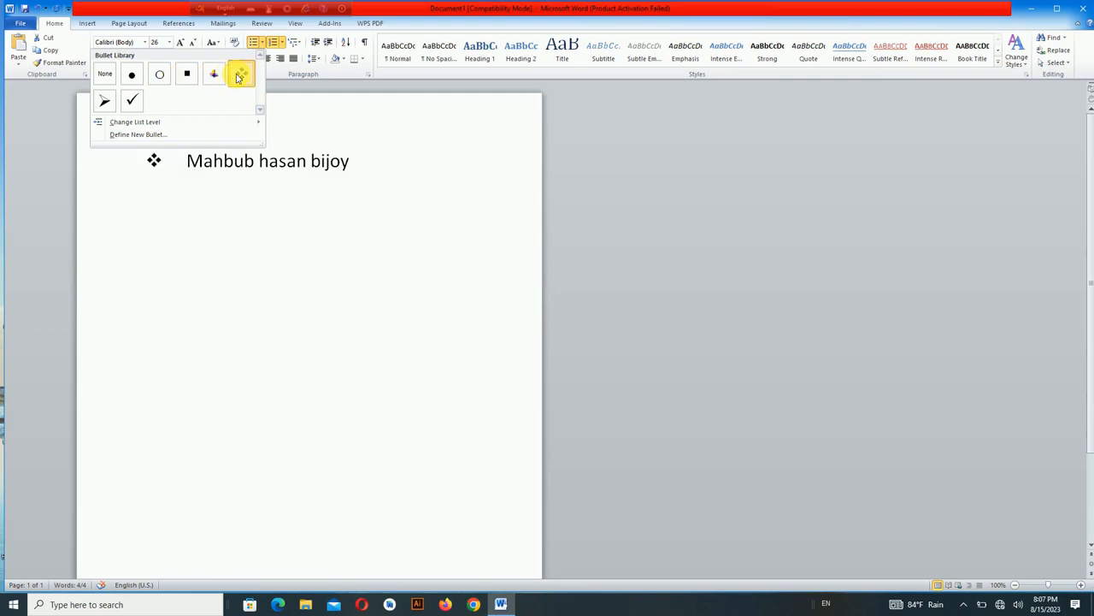
{"action": "left_click", "coordinate": [240, 75]}
Add two bulleted items, jnhkj and kijk, below the name line.
{"action": "left_click", "coordinate": [406, 164]}
{"action": "key", "text": "Return"}
{"action": "type", "text": "jnhkj"}
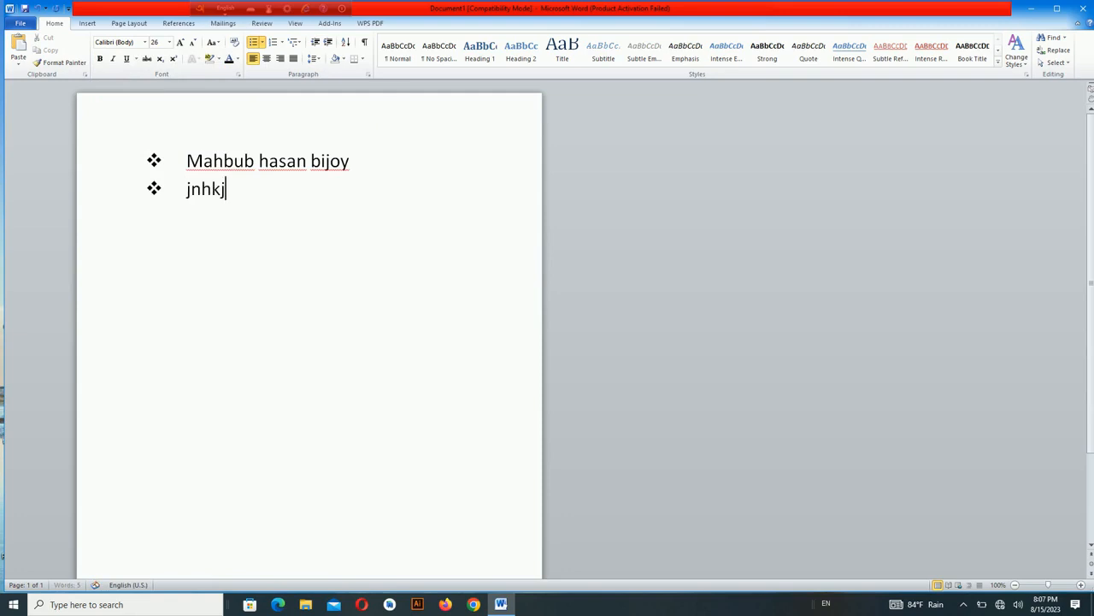
{"action": "key", "text": "Return"}
{"action": "type", "text": "kijk"}
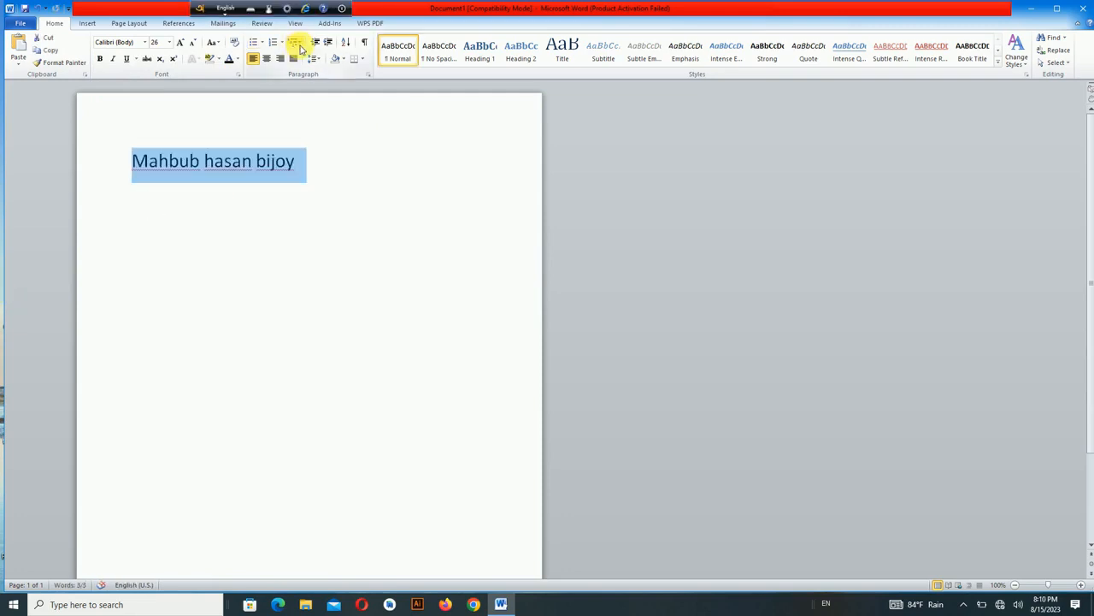
Apply the 1) a) i) multilevel list format to the name line.
{"action": "left_click", "coordinate": [295, 44]}
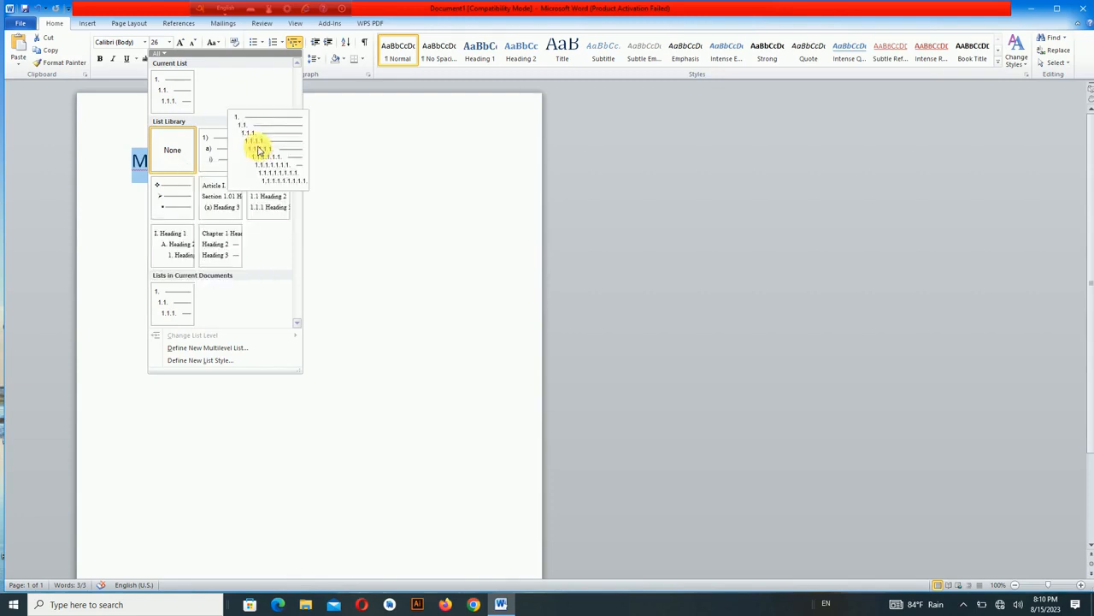
{"action": "left_click", "coordinate": [349, 127]}
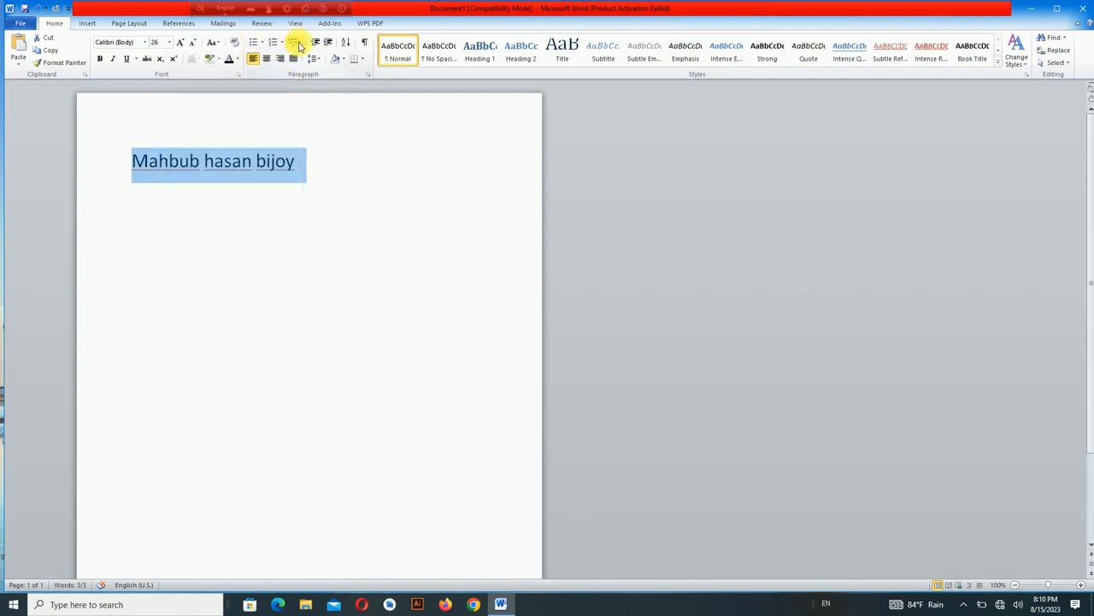
{"action": "left_click", "coordinate": [299, 47]}
{"action": "left_click", "coordinate": [236, 152]}
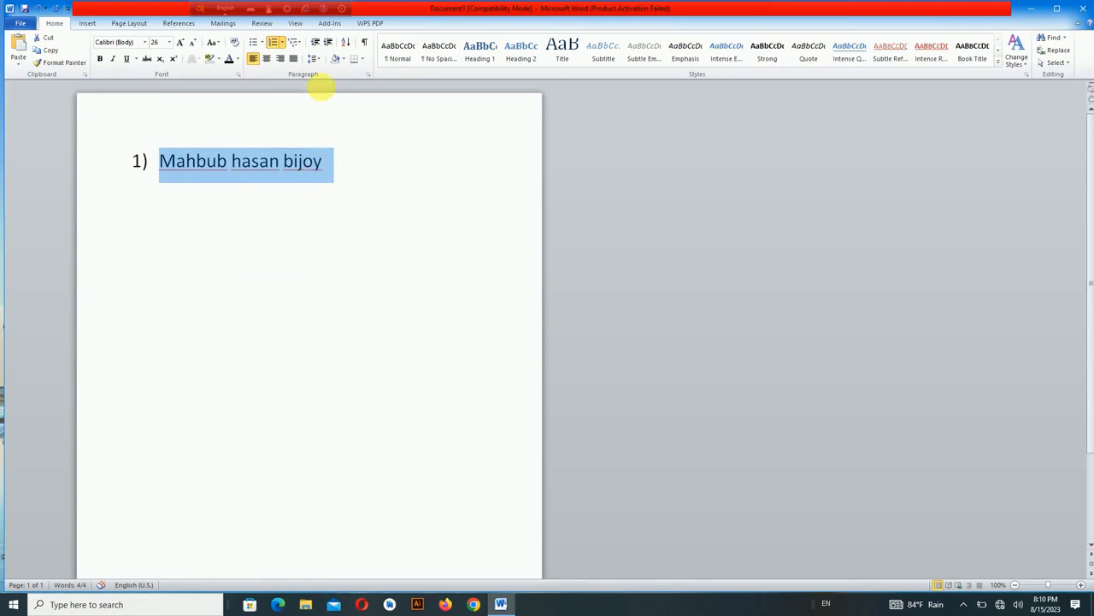
Change the name line's multilevel list to the 1 Heading 1 format, and replace that with the Chapter 1 Heading format.
{"action": "left_click", "coordinate": [291, 42]}
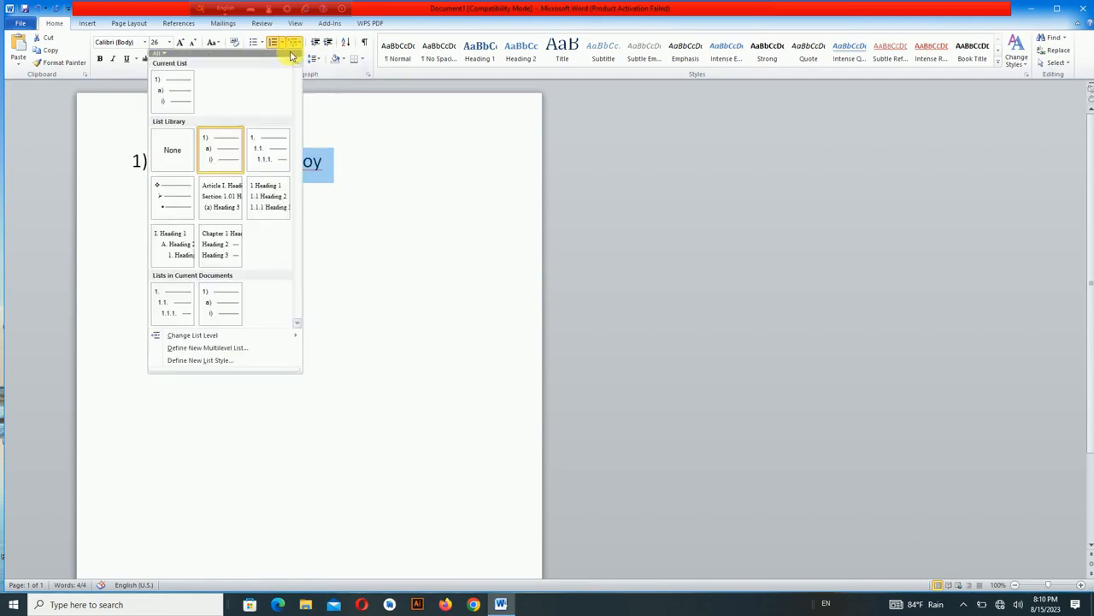
{"action": "left_click", "coordinate": [272, 205]}
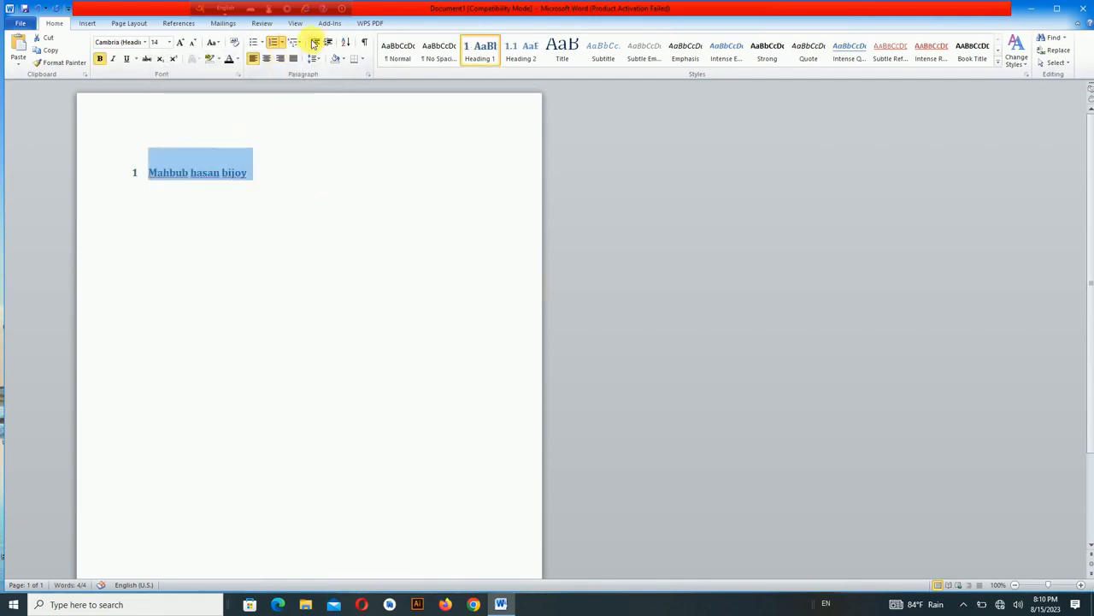
{"action": "left_click", "coordinate": [292, 42]}
{"action": "left_click", "coordinate": [229, 231]}
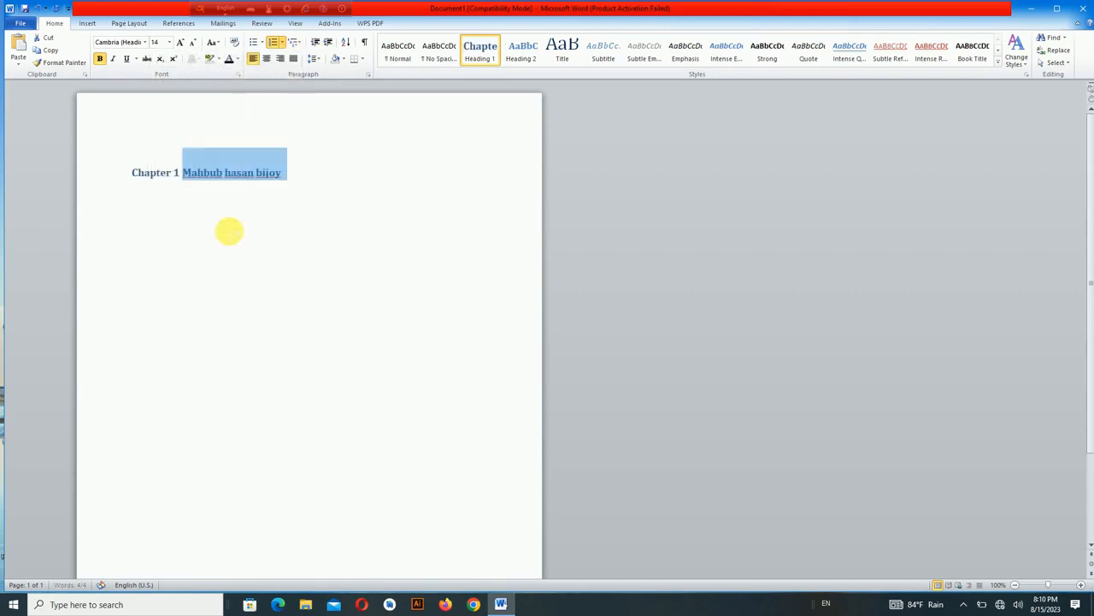
Open the multilevel list formats for the Chapter 1 heading line.
{"action": "left_click", "coordinate": [304, 160]}
{"action": "left_click_drag", "start_coordinate": [307, 178], "coordinate": [124, 178]}
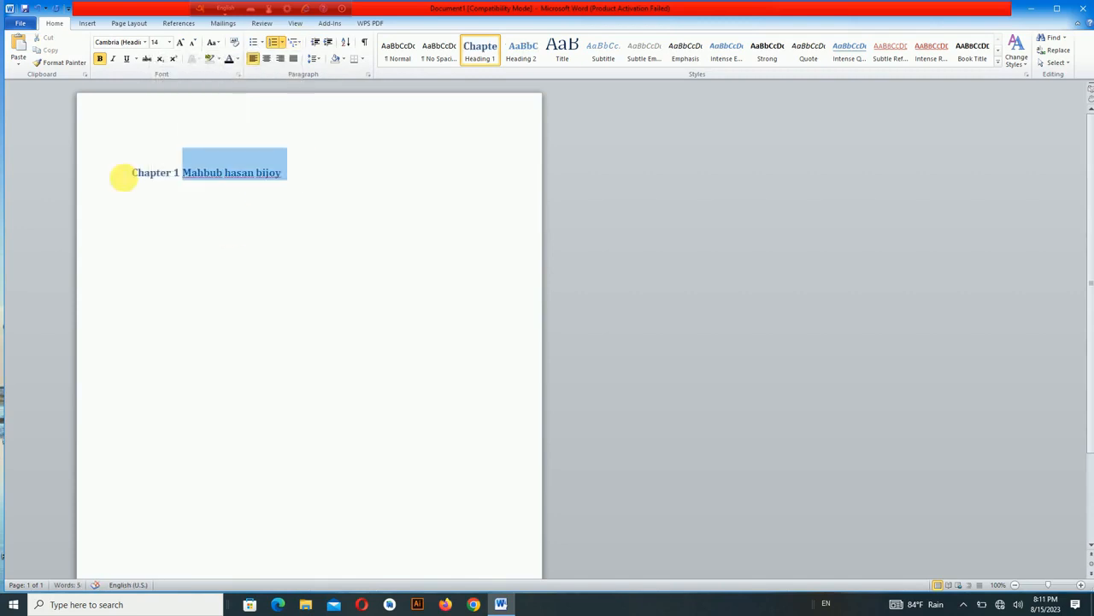
{"action": "left_click", "coordinate": [292, 42]}
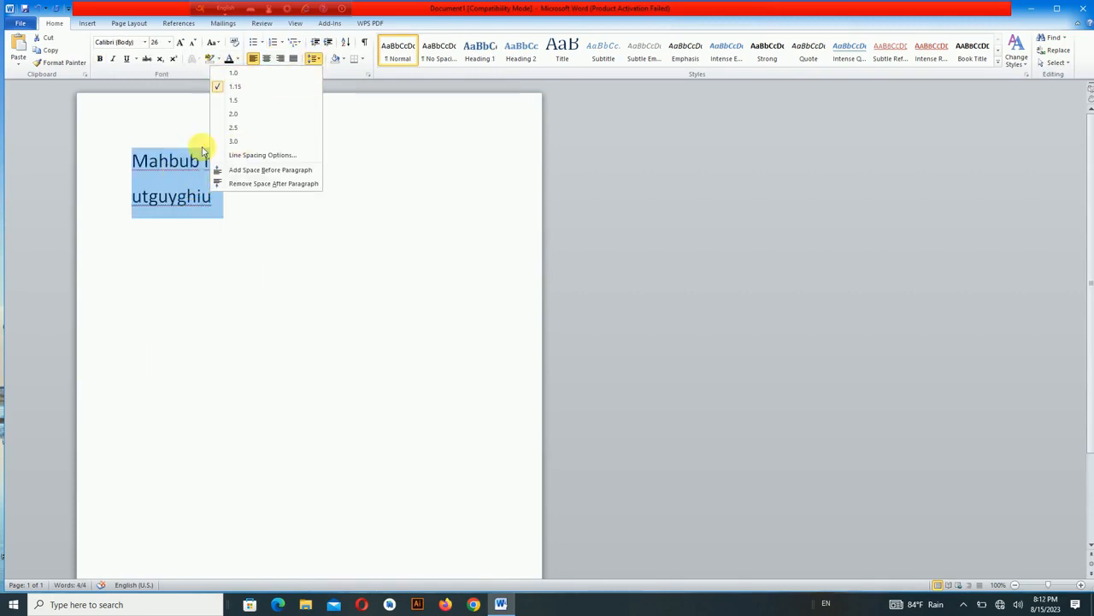
Set the line spacing of the two selected lines to 1.0.
{"action": "left_click", "coordinate": [282, 76]}
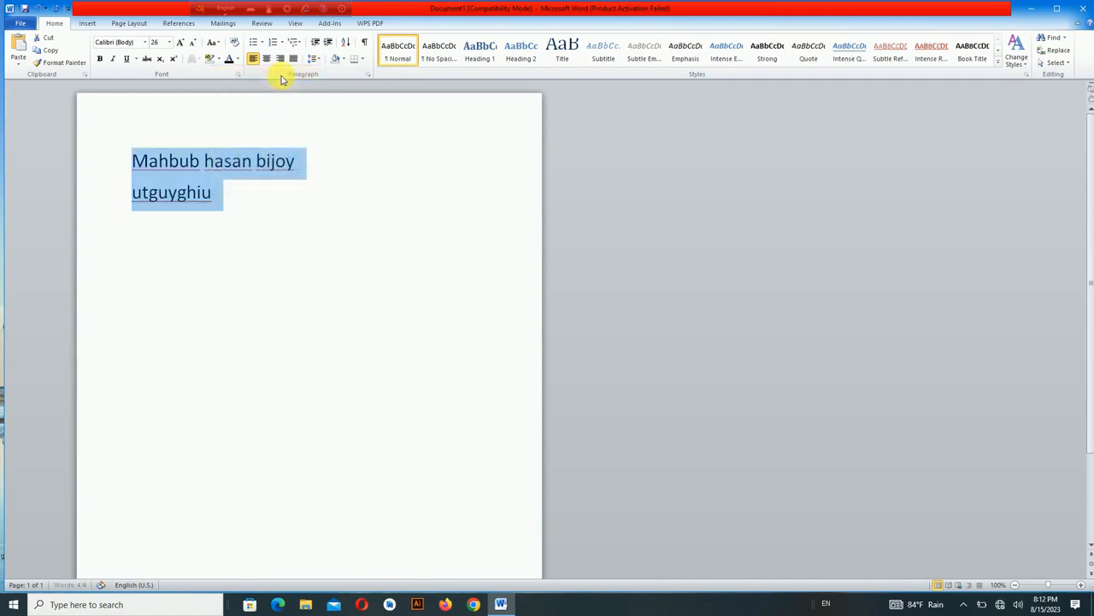
Reapply 1.0 line spacing to the two selected lines and add space before the paragraphs.
{"action": "left_click", "coordinate": [314, 58]}
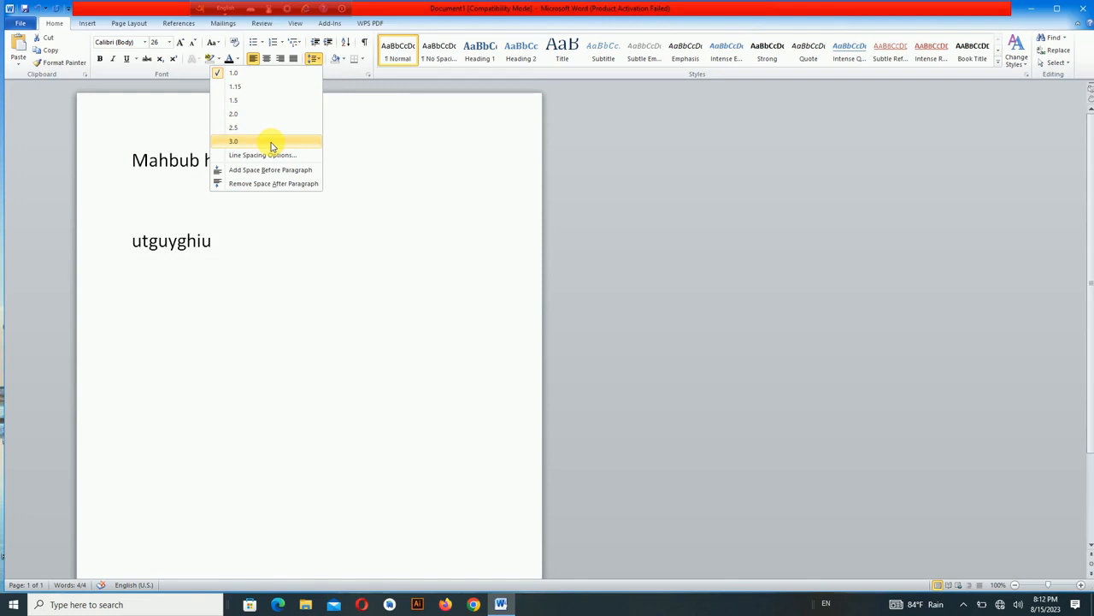
{"action": "left_click", "coordinate": [233, 73]}
{"action": "left_click", "coordinate": [316, 66]}
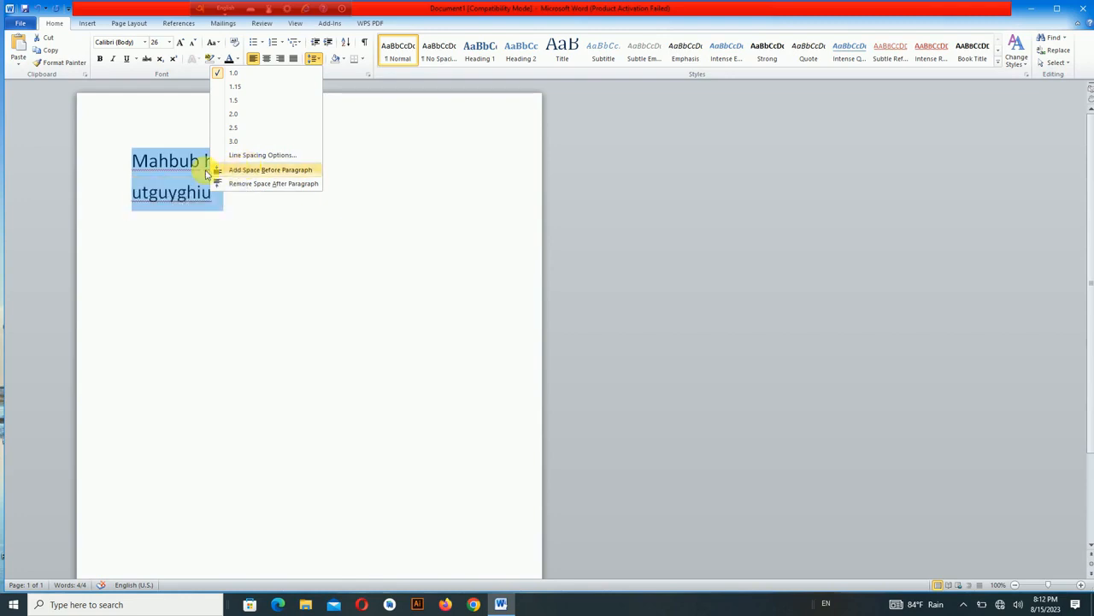
{"action": "left_click", "coordinate": [235, 174]}
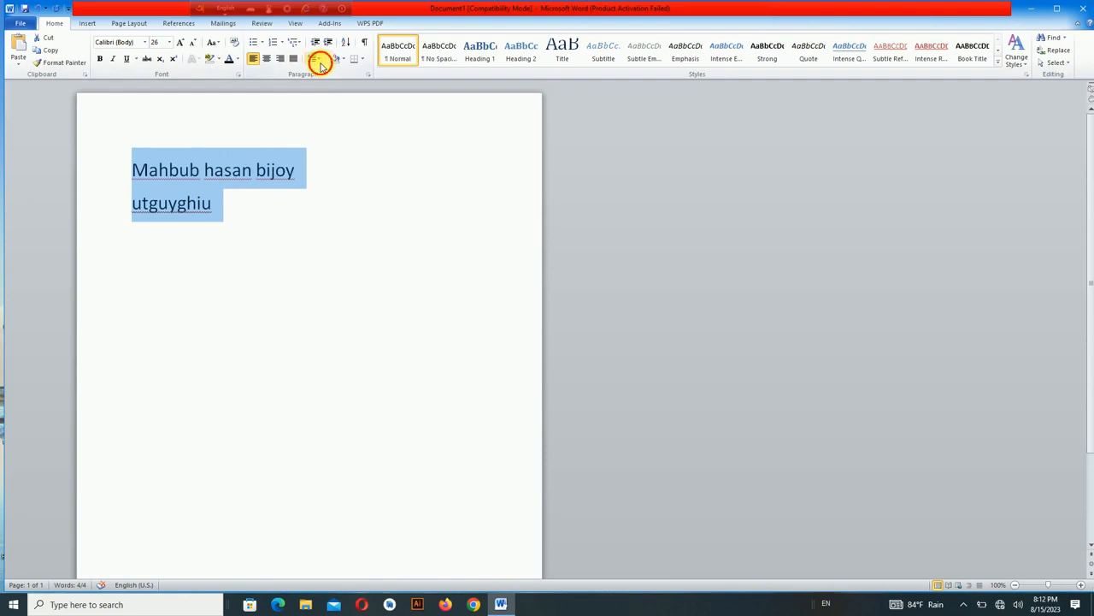
Remove the space after the selected paragraphs, and add that space back.
{"action": "left_click", "coordinate": [320, 67]}
{"action": "left_click", "coordinate": [289, 183]}
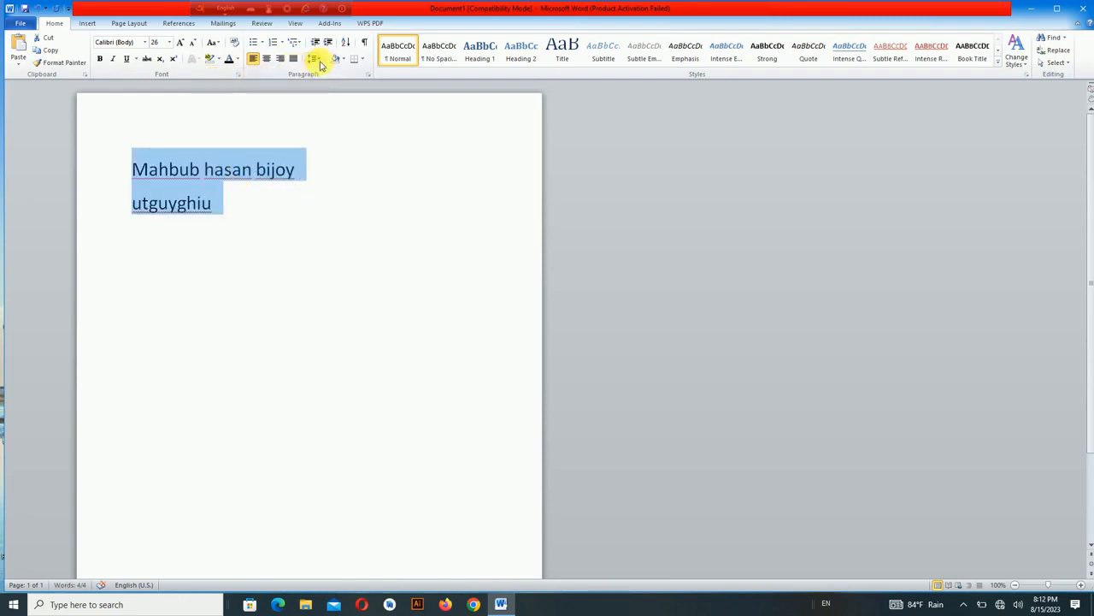
{"action": "left_click", "coordinate": [320, 63]}
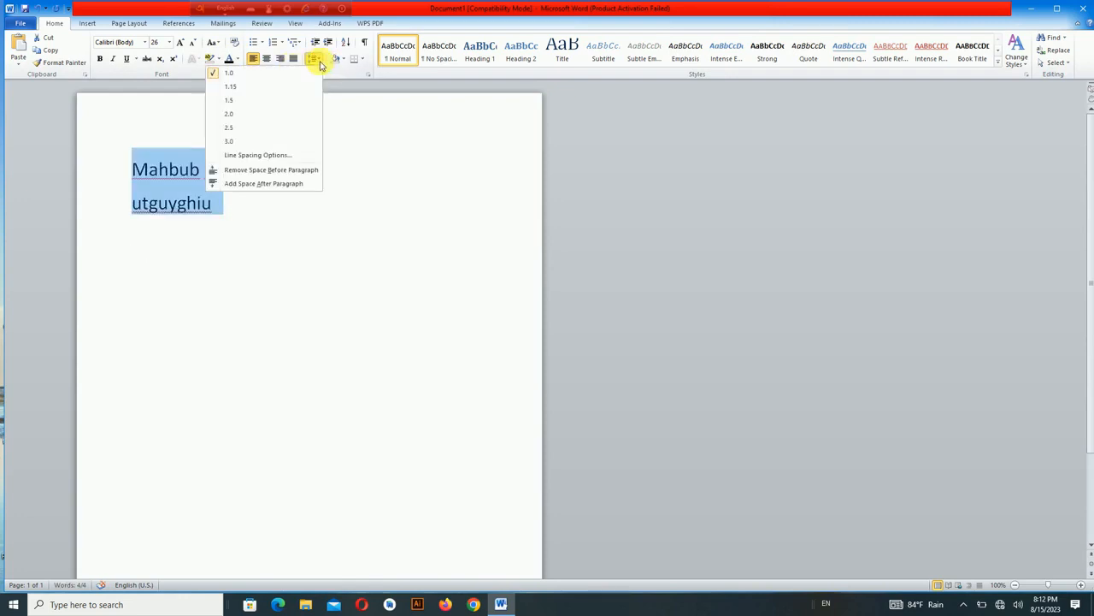
{"action": "left_click", "coordinate": [296, 183]}
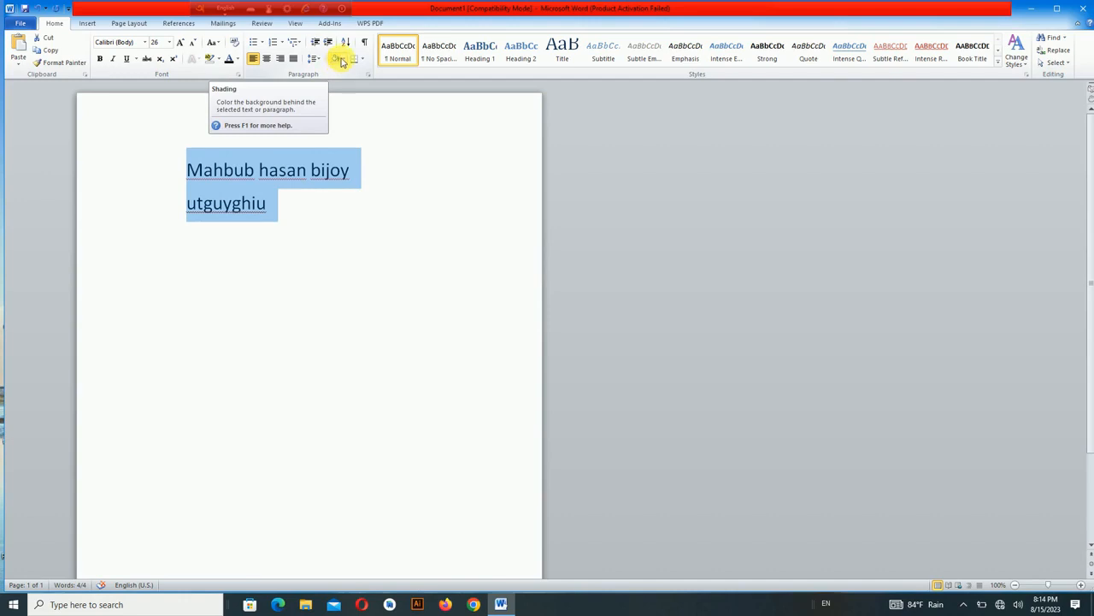
Apply light green shading behind the two text lines and reselect both lines.
{"action": "left_click", "coordinate": [342, 59]}
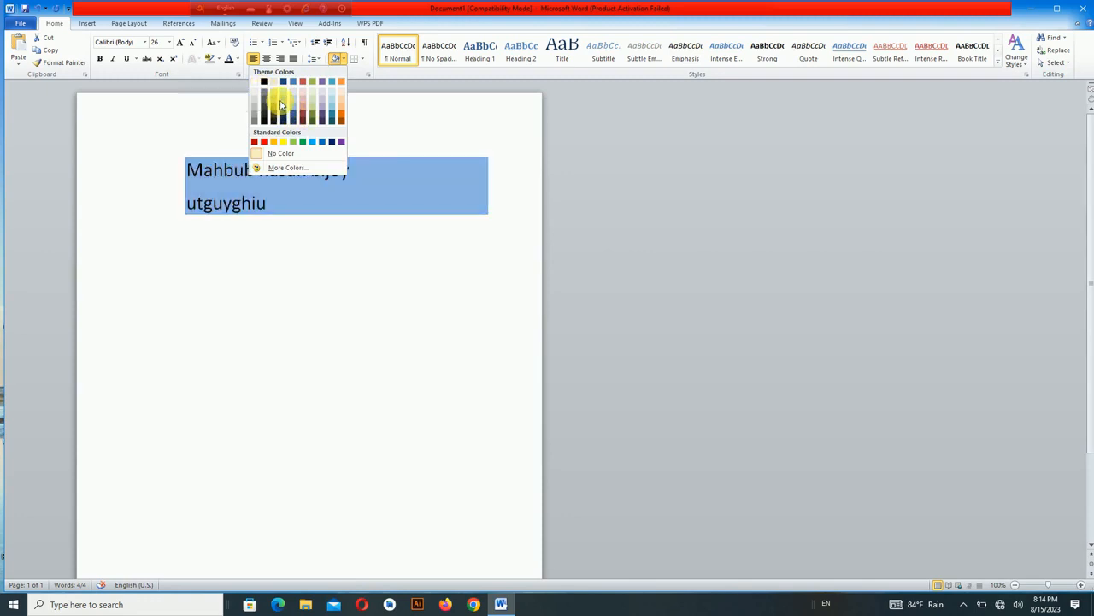
{"action": "left_click", "coordinate": [356, 226]}
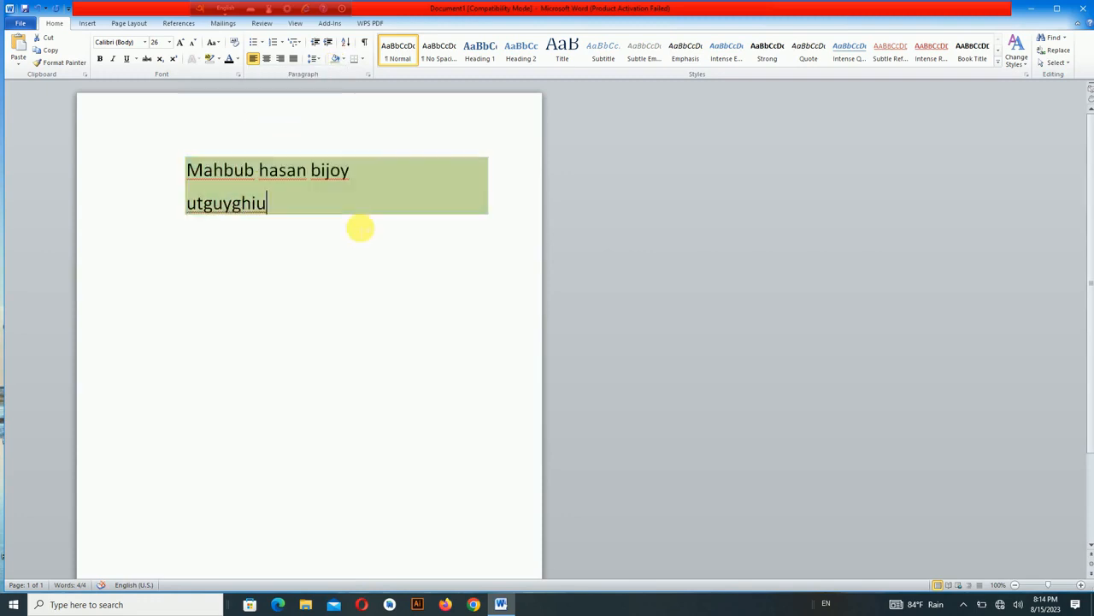
{"action": "left_click_drag", "start_coordinate": [299, 209], "coordinate": [146, 155]}
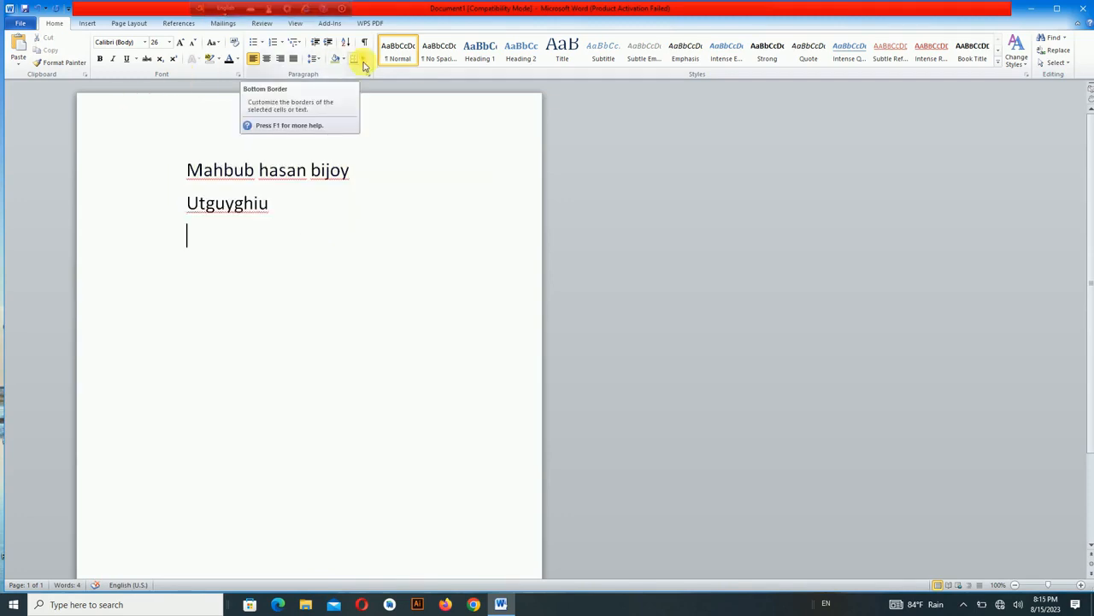
{"action": "left_click", "coordinate": [364, 65]}
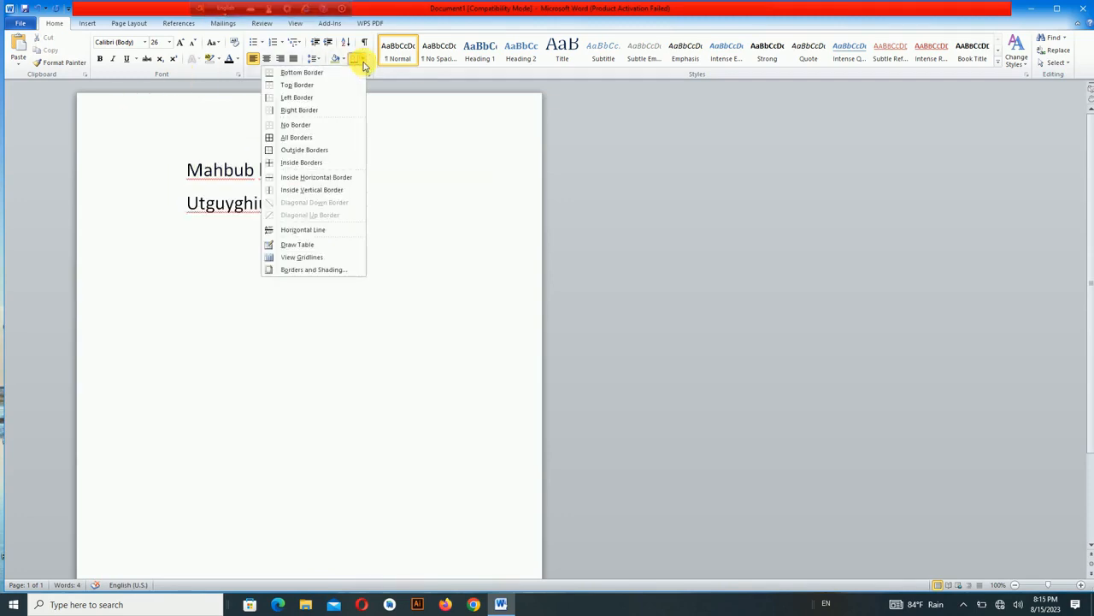
{"action": "left_click", "coordinate": [363, 63]}
{"action": "left_click", "coordinate": [358, 60]}
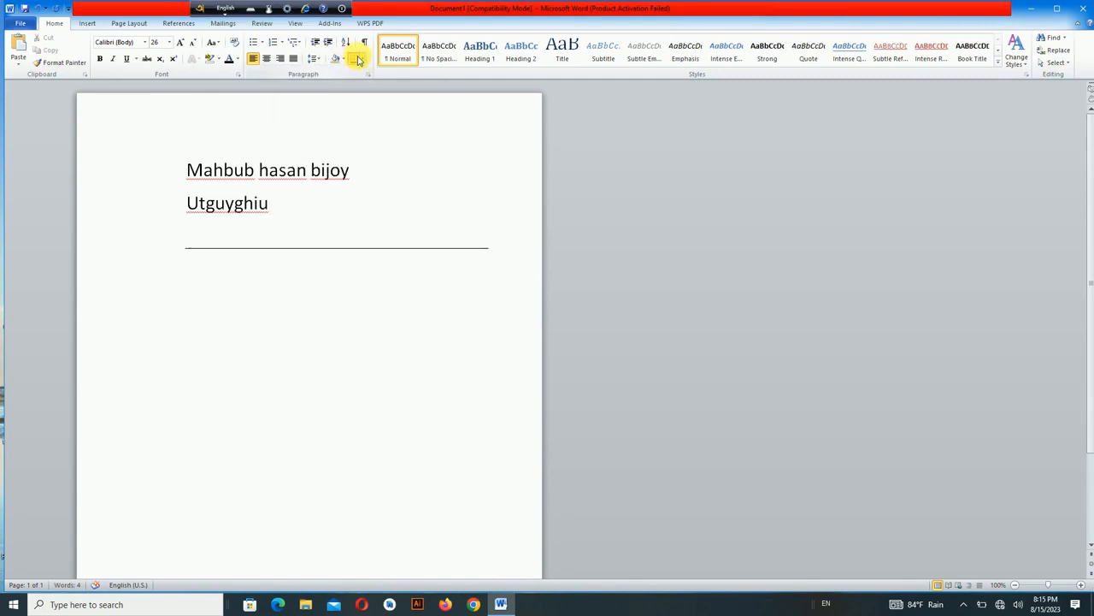
{"action": "left_click", "coordinate": [39, 9]}
Add bottom, top, left and right borders one at a time around the empty third line.
{"action": "left_click", "coordinate": [363, 61]}
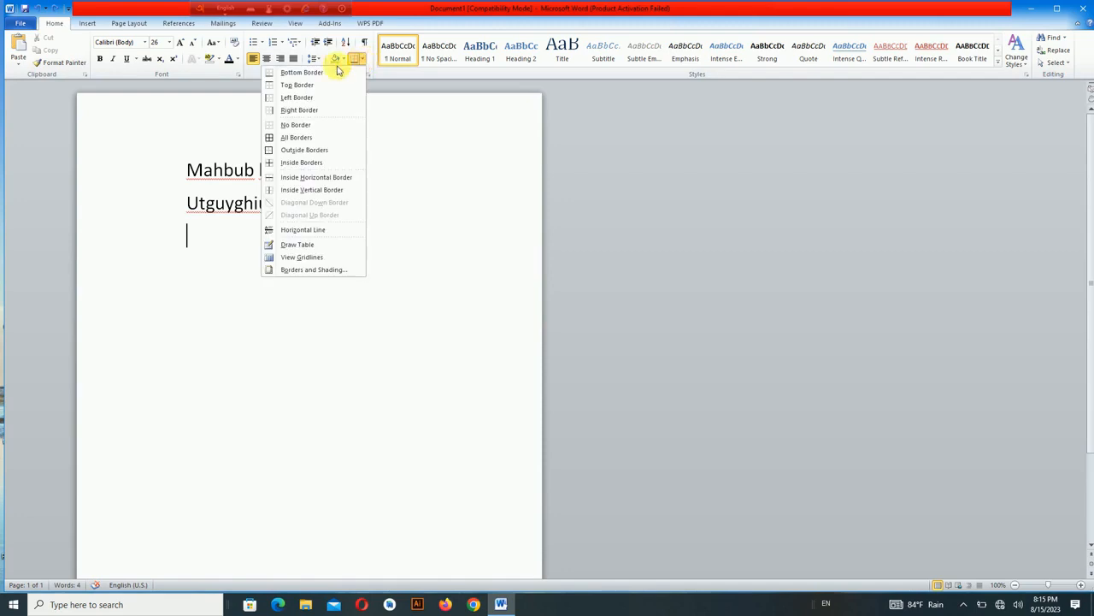
{"action": "left_click", "coordinate": [342, 78]}
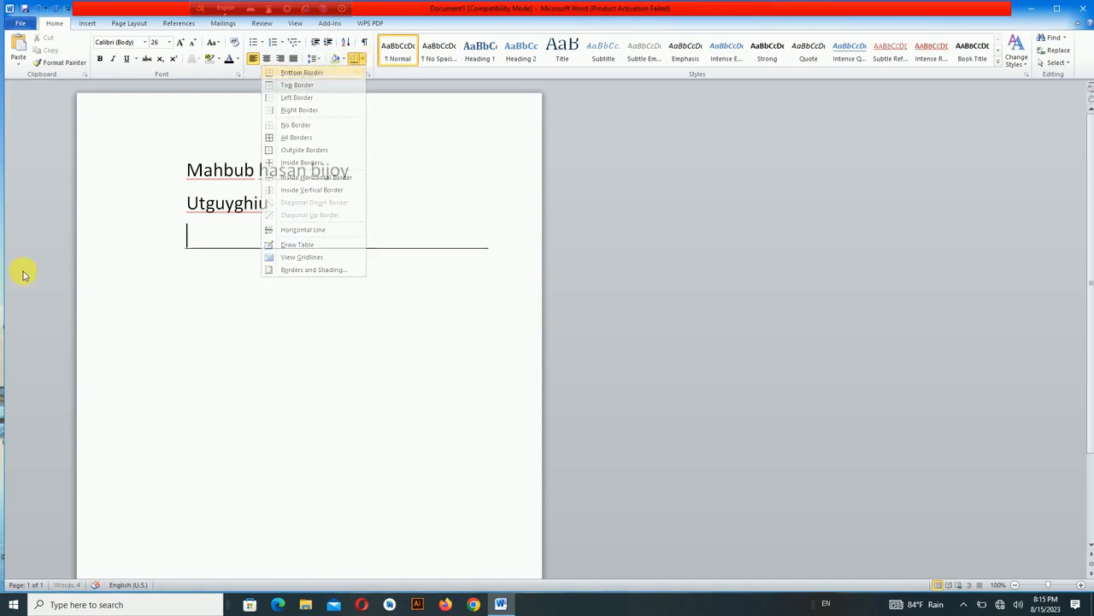
{"action": "left_click", "coordinate": [363, 60]}
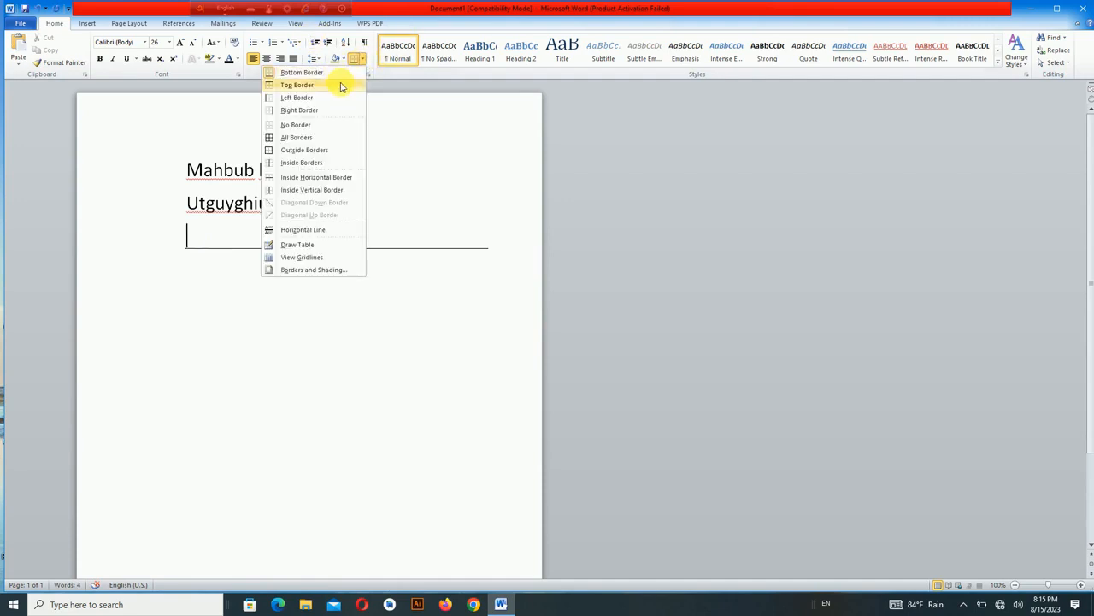
{"action": "left_click", "coordinate": [341, 86]}
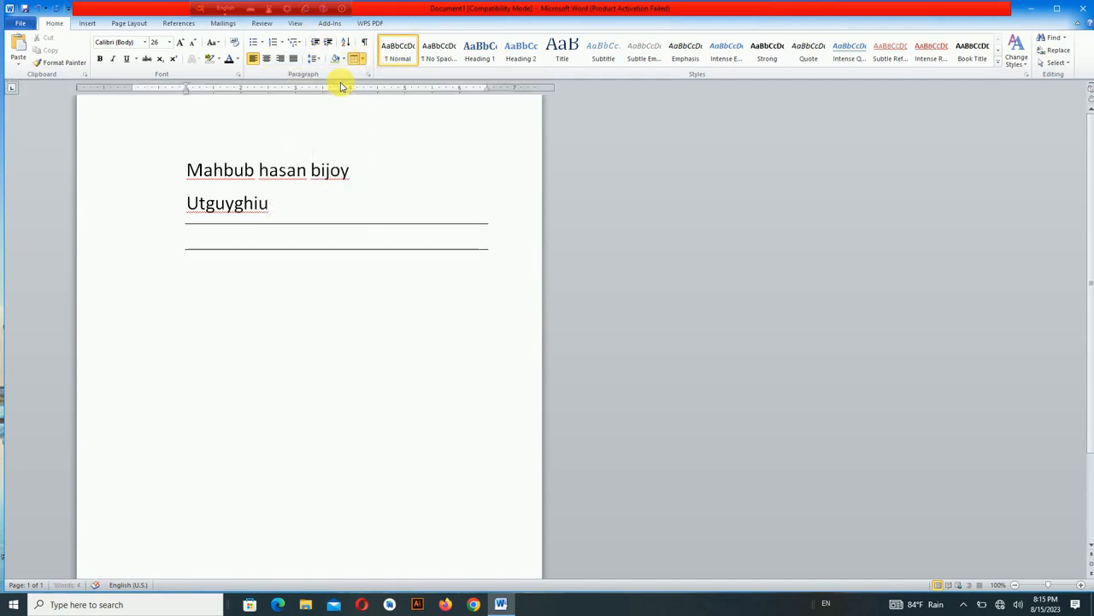
{"action": "left_click", "coordinate": [363, 60]}
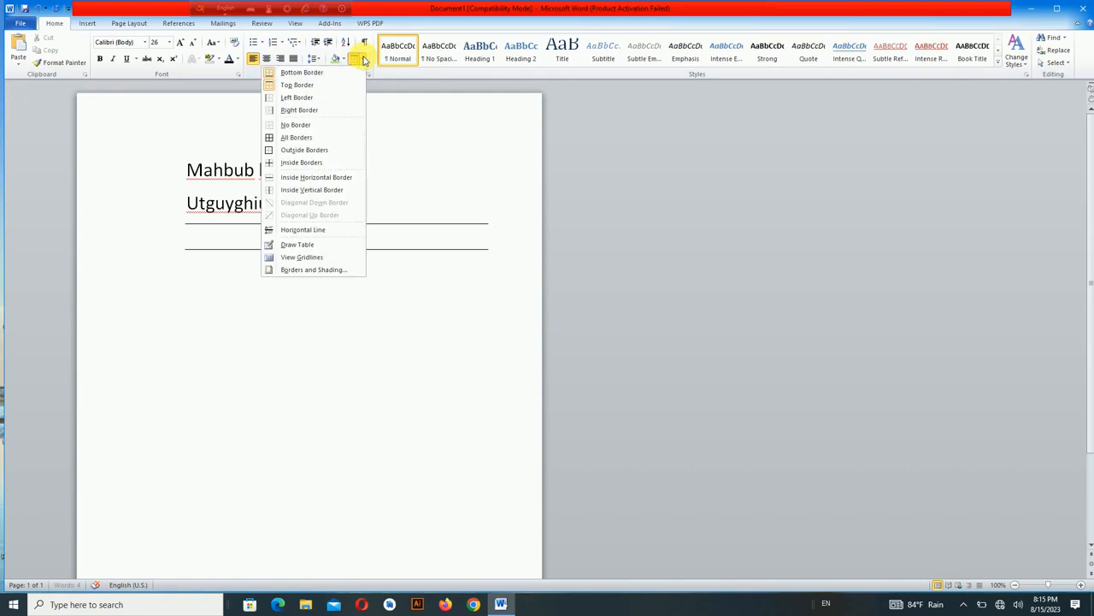
{"action": "left_click", "coordinate": [328, 99]}
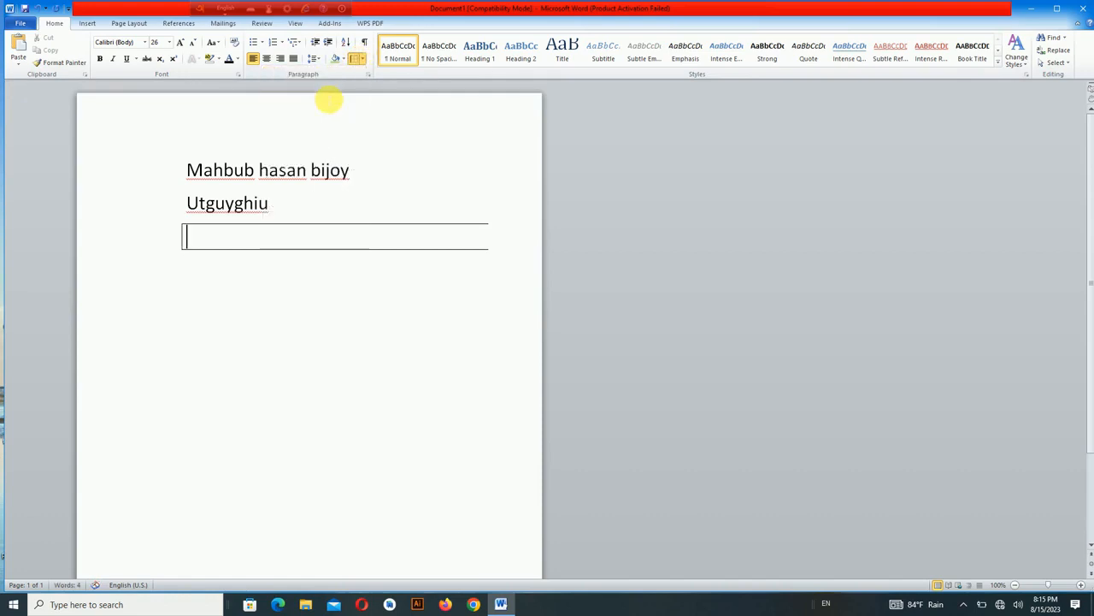
{"action": "left_click", "coordinate": [362, 59]}
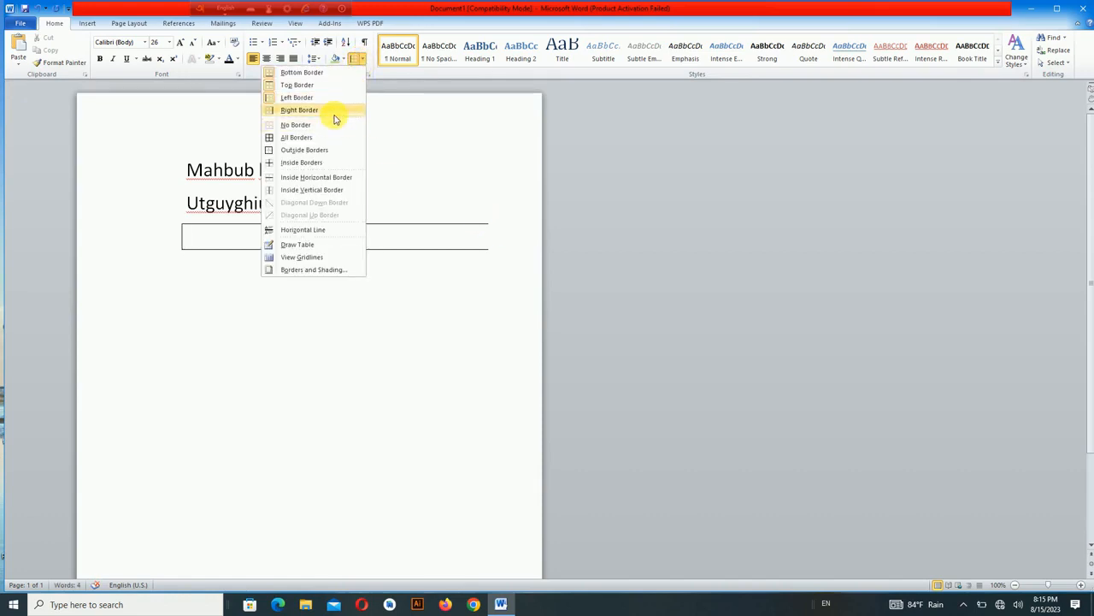
{"action": "left_click", "coordinate": [336, 112]}
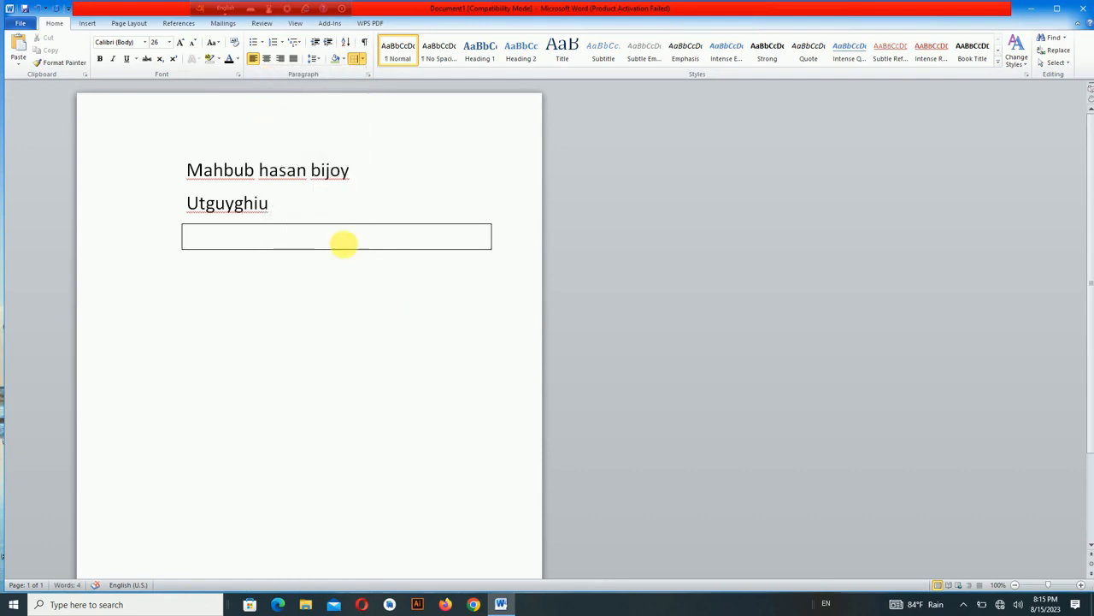
Clear the borders from the empty third line and apply All Borders to it.
{"action": "left_click", "coordinate": [362, 60]}
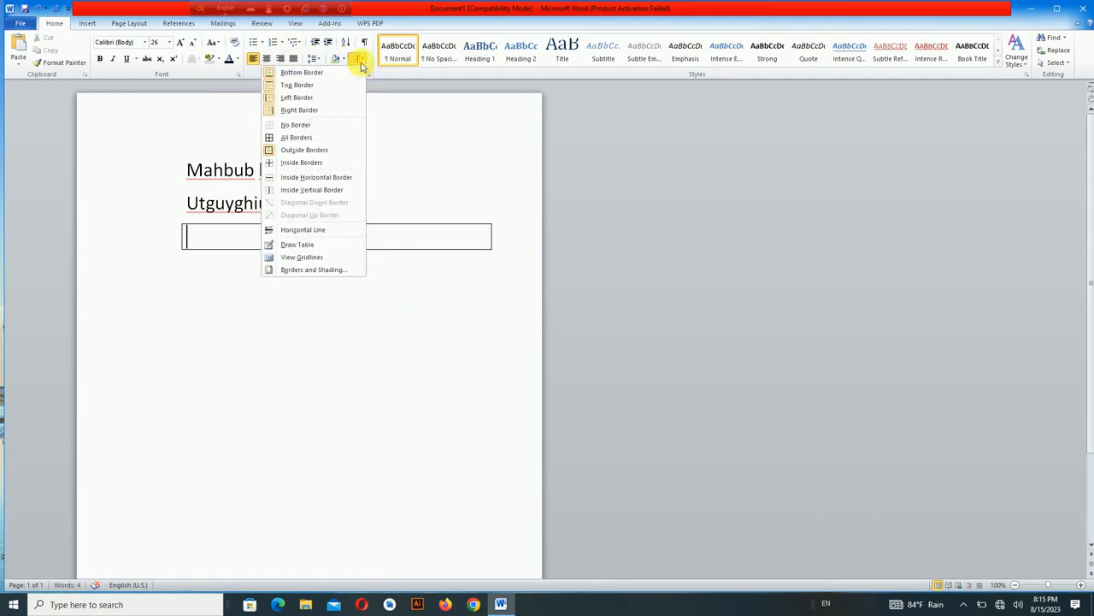
{"action": "left_click", "coordinate": [320, 127]}
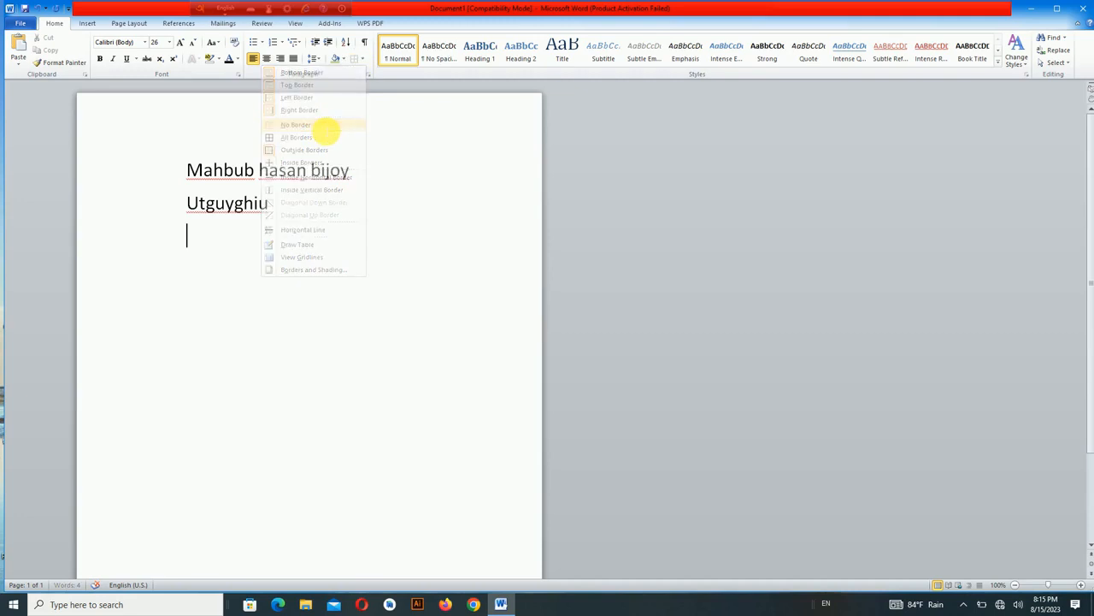
{"action": "left_click", "coordinate": [362, 58]}
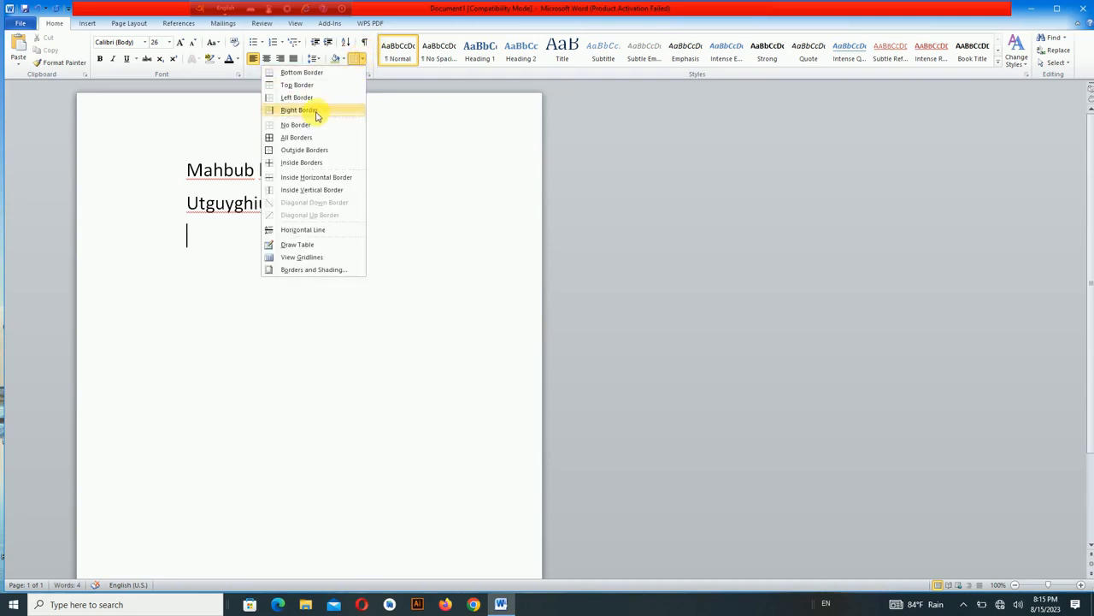
{"action": "left_click", "coordinate": [352, 138]}
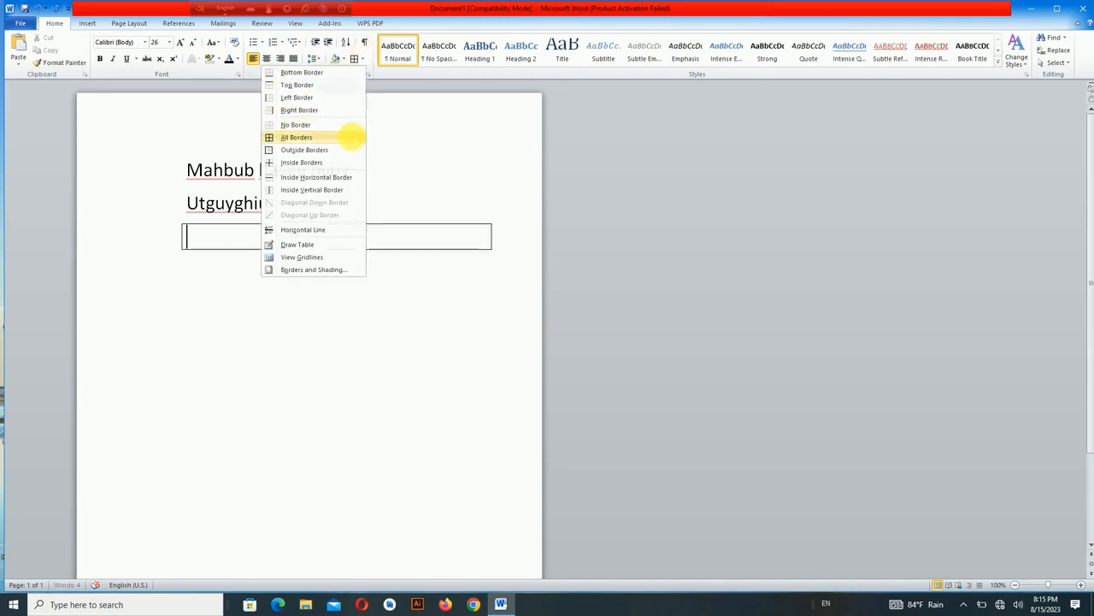
Apply the Inside Borders option to the empty third line.
{"action": "left_click", "coordinate": [361, 60]}
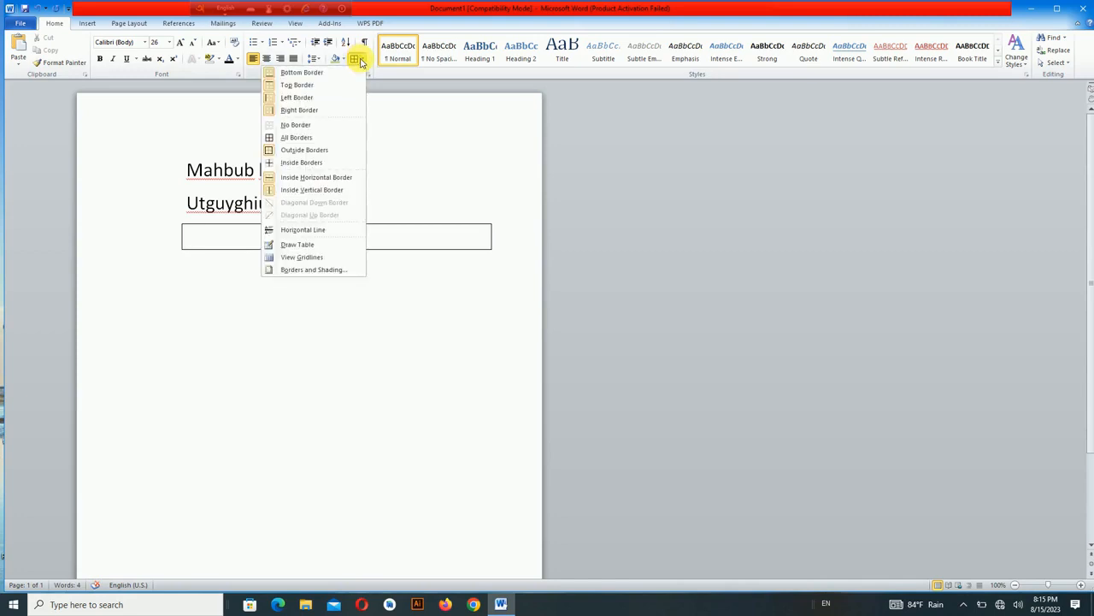
{"action": "left_click", "coordinate": [345, 163]}
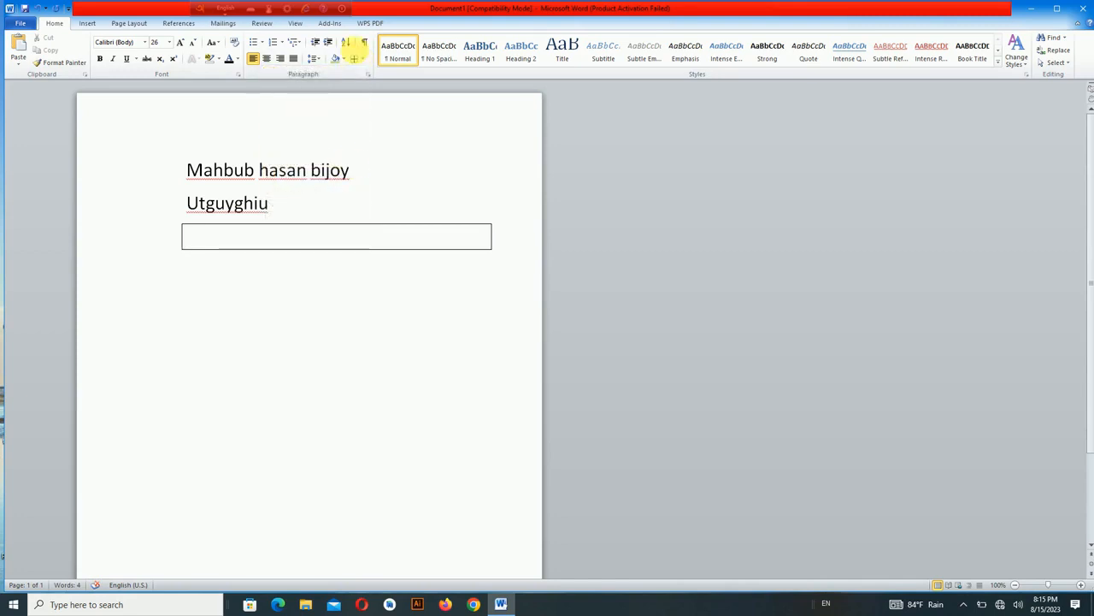
{"action": "left_click", "coordinate": [361, 58]}
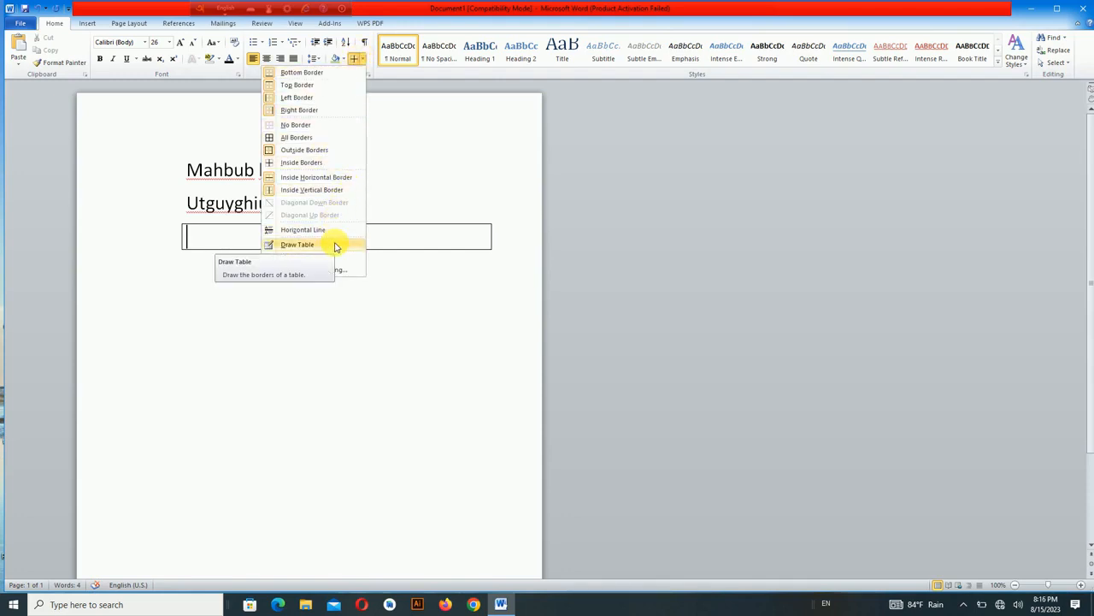
{"action": "left_click", "coordinate": [431, 244]}
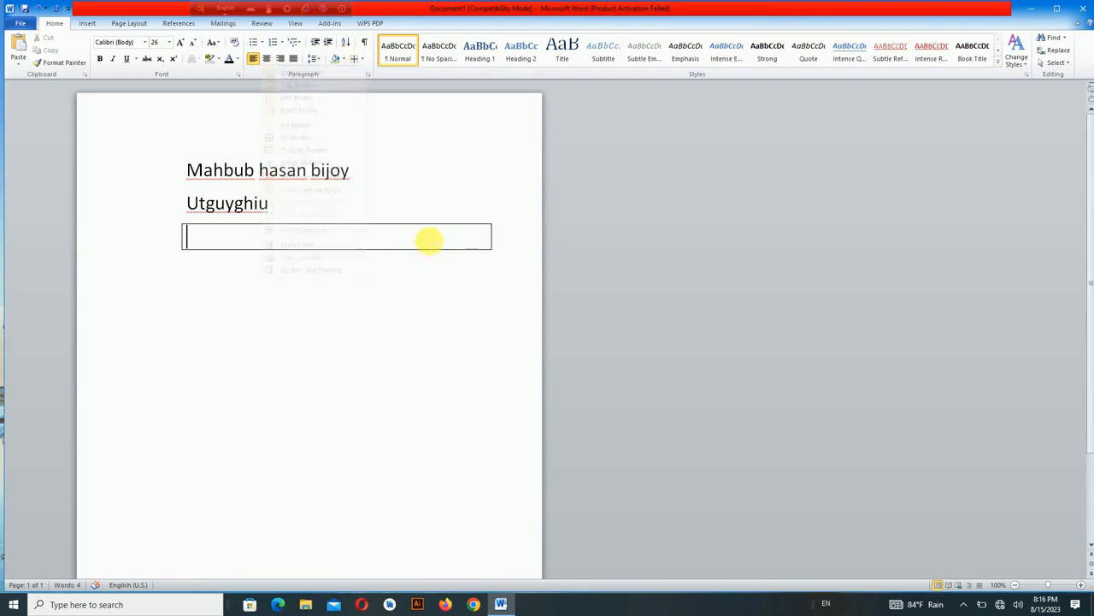
Remove the bordered line's indent, and undo the changes back to an indented line without borders.
{"action": "key", "text": "BackSpace"}
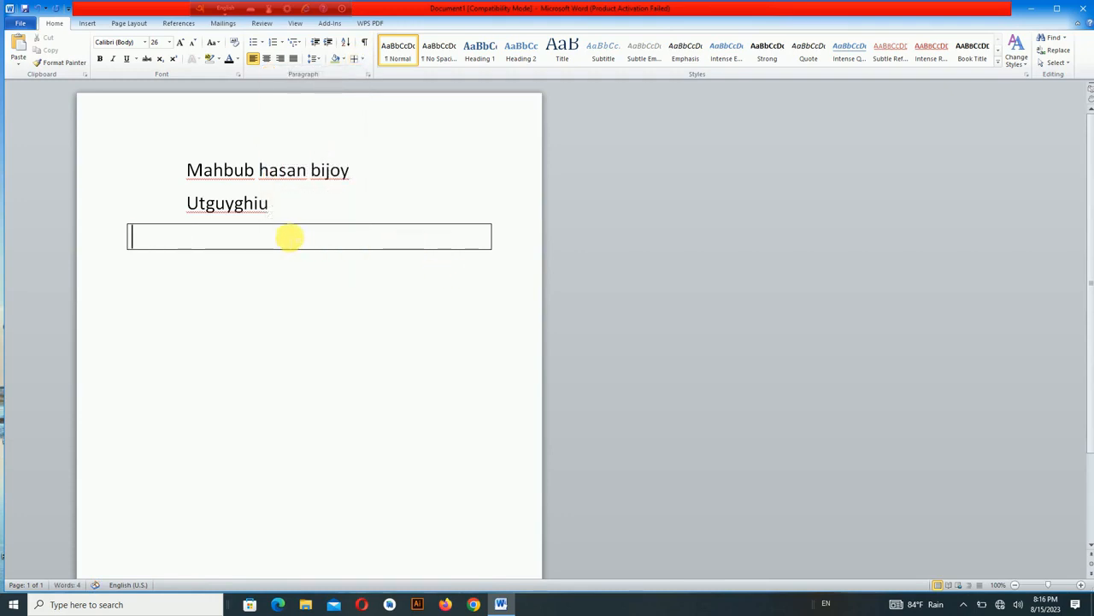
{"action": "key", "text": "ctrl+z"}
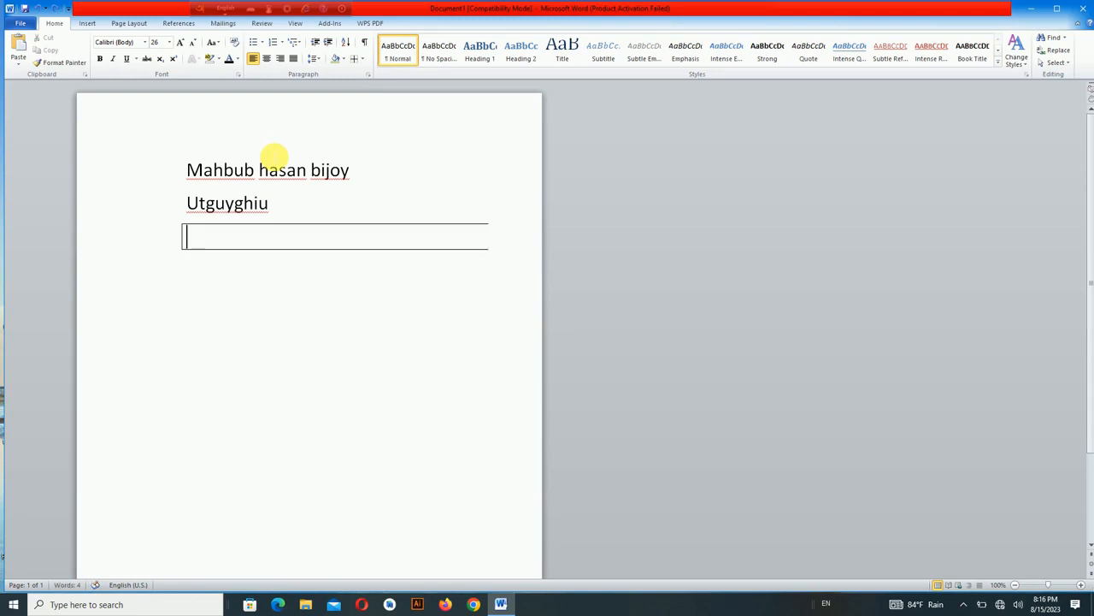
{"action": "key", "text": "ctrl+z"}
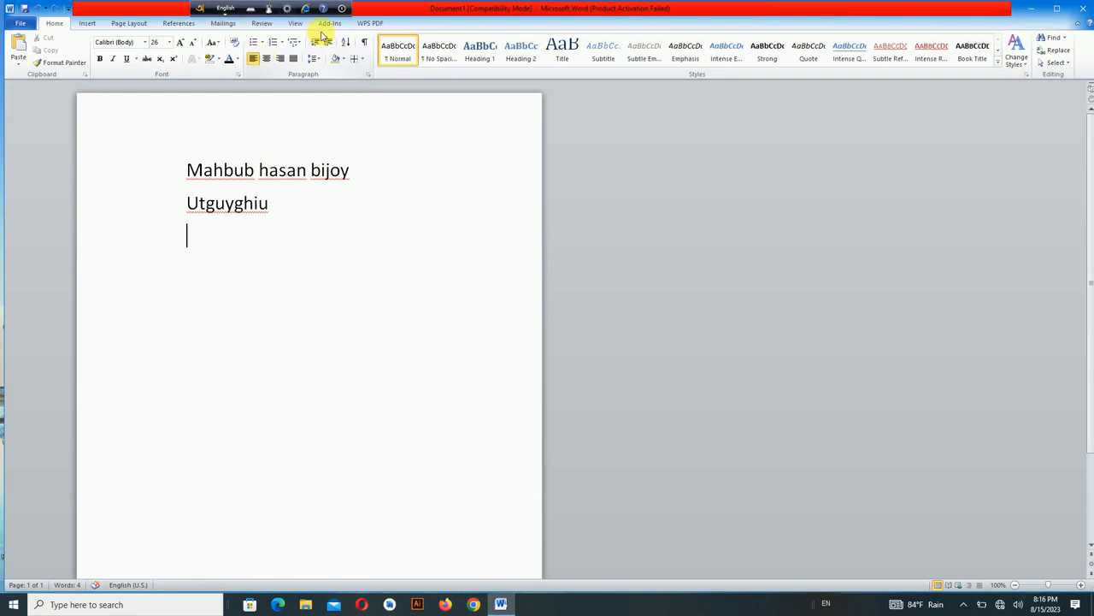
Draw a table below the second text line and divide it with a horizontal line into two rows.
{"action": "left_click", "coordinate": [363, 59]}
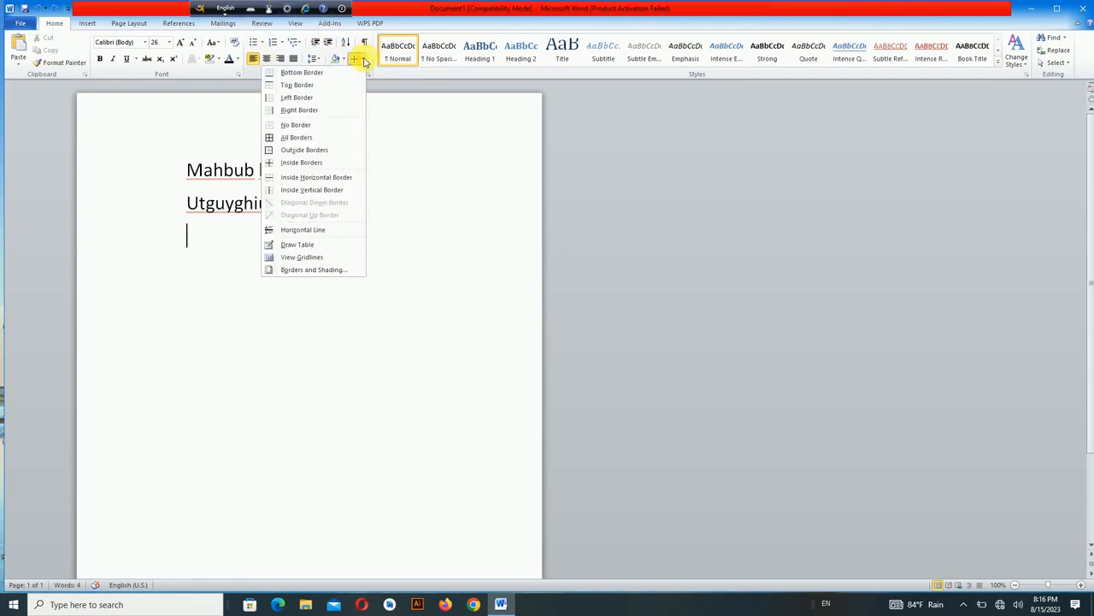
{"action": "left_click", "coordinate": [339, 243]}
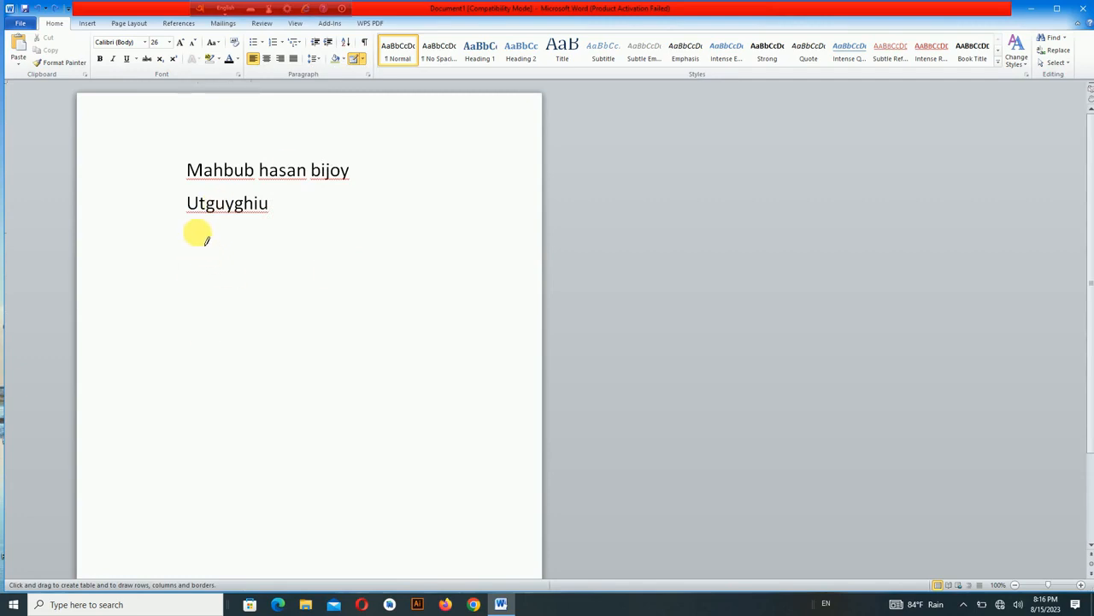
{"action": "mouse_move", "coordinate": [188, 231]}
{"action": "left_mouse_down"}
{"action": "mouse_move", "coordinate": [459, 235]}
{"action": "mouse_move", "coordinate": [494, 352]}
{"action": "left_mouse_up"}
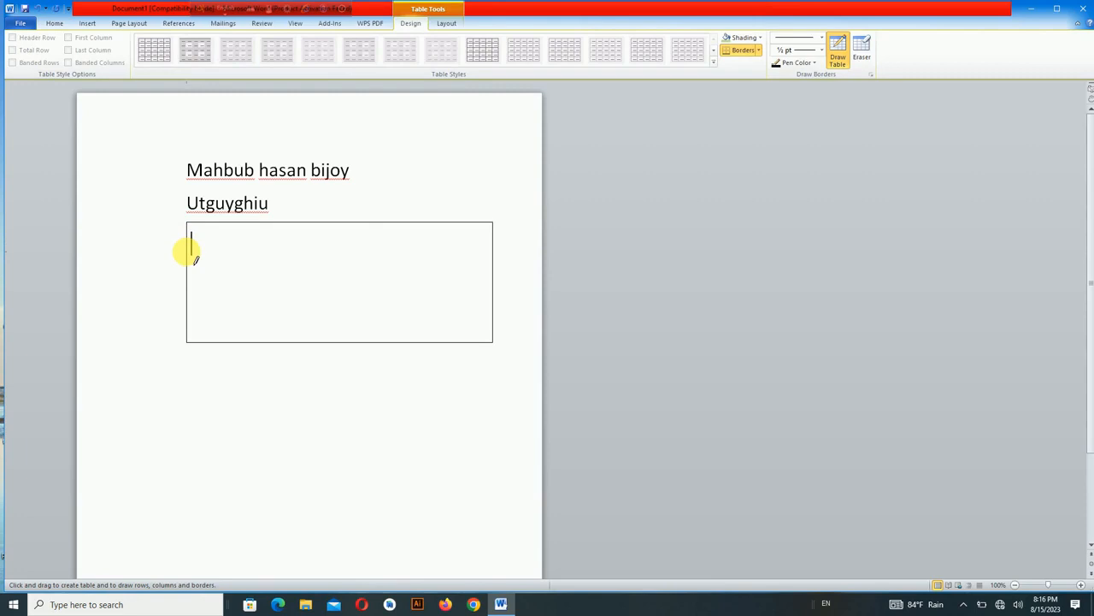
{"action": "left_click_drag", "start_coordinate": [193, 258], "coordinate": [482, 270]}
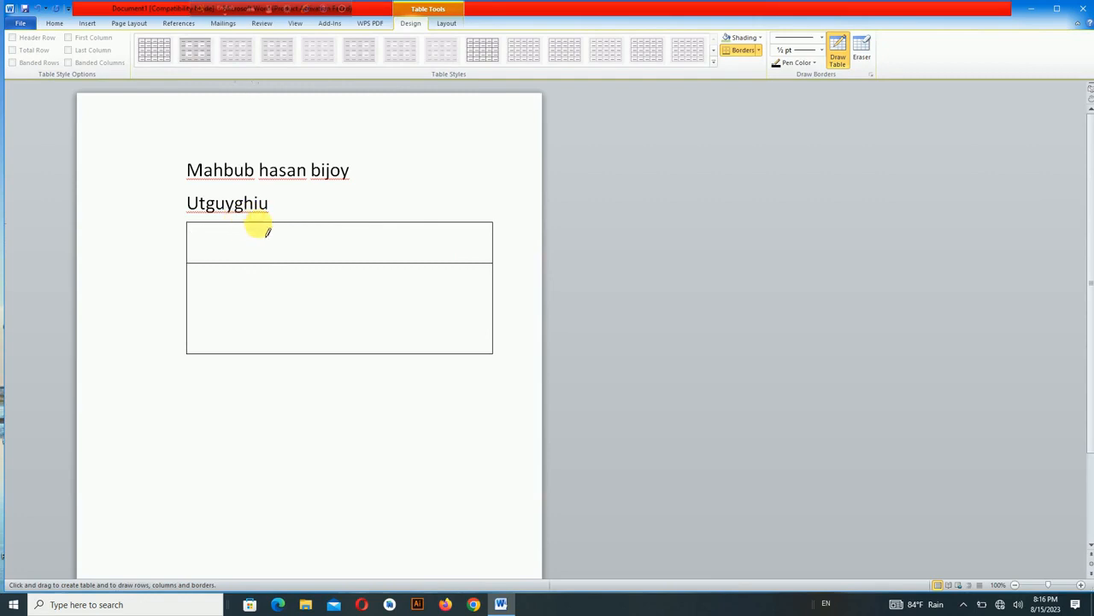
Draw four vertical lines through both rows to divide the table into five columns.
{"action": "left_click_drag", "start_coordinate": [265, 232], "coordinate": [260, 327]}
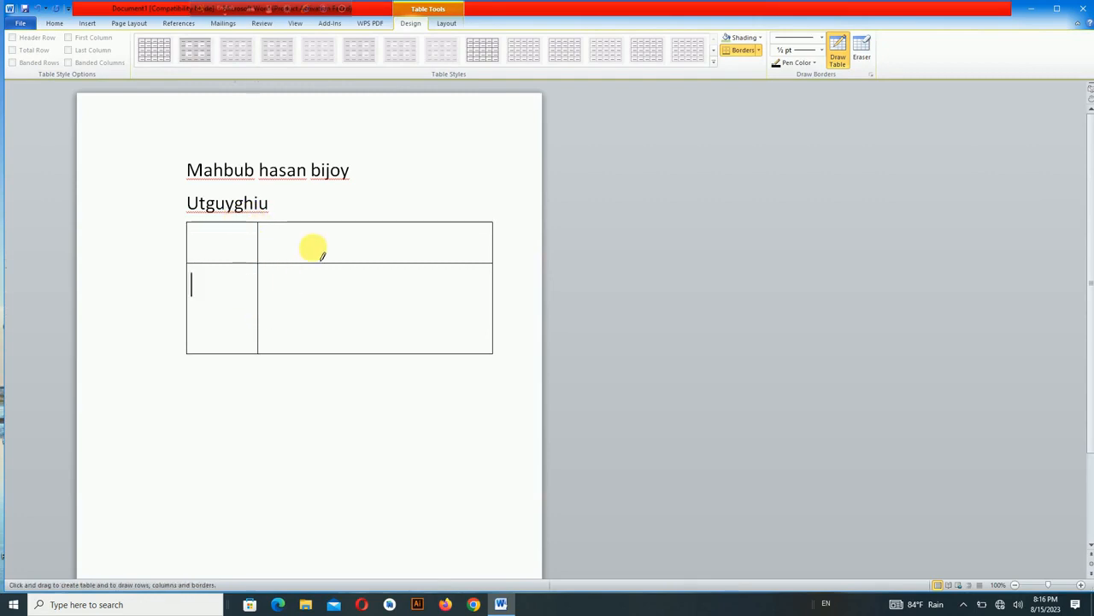
{"action": "left_click_drag", "start_coordinate": [335, 224], "coordinate": [329, 338]}
{"action": "left_click", "coordinate": [395, 224]}
{"action": "left_click_drag", "start_coordinate": [395, 224], "coordinate": [394, 333]}
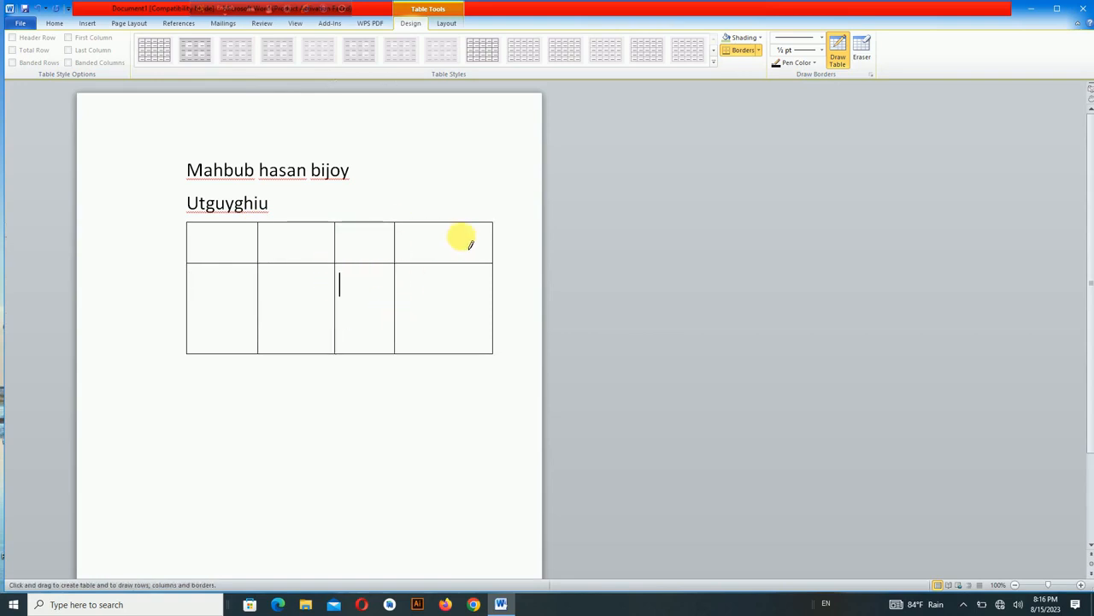
{"action": "left_click_drag", "start_coordinate": [459, 225], "coordinate": [462, 335]}
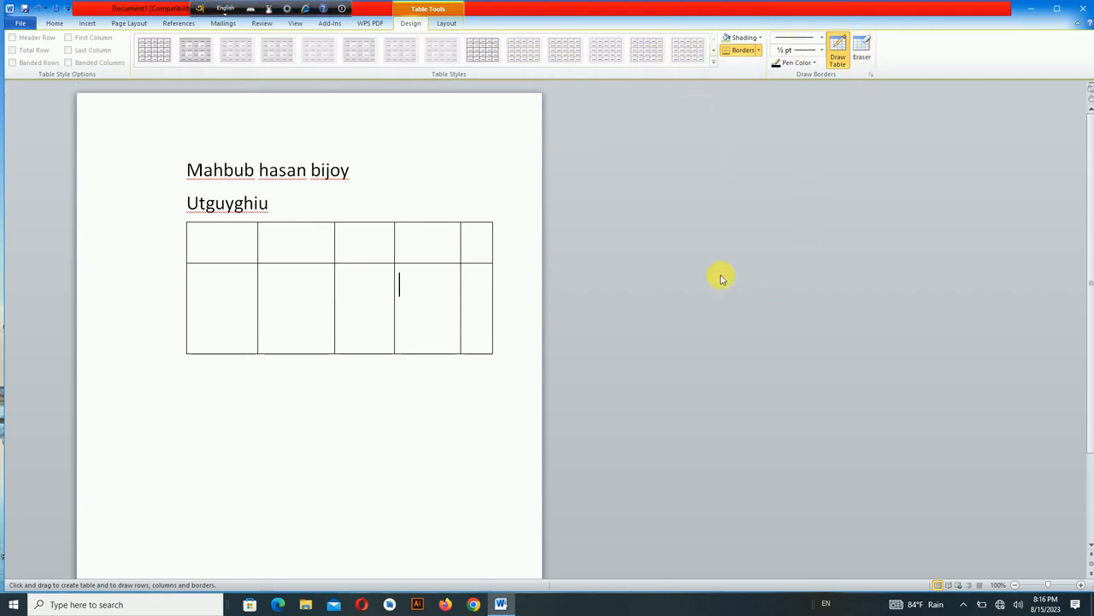
Erase the four vertical lines in the table's first row to merge it into a single cell.
{"action": "left_click", "coordinate": [862, 51]}
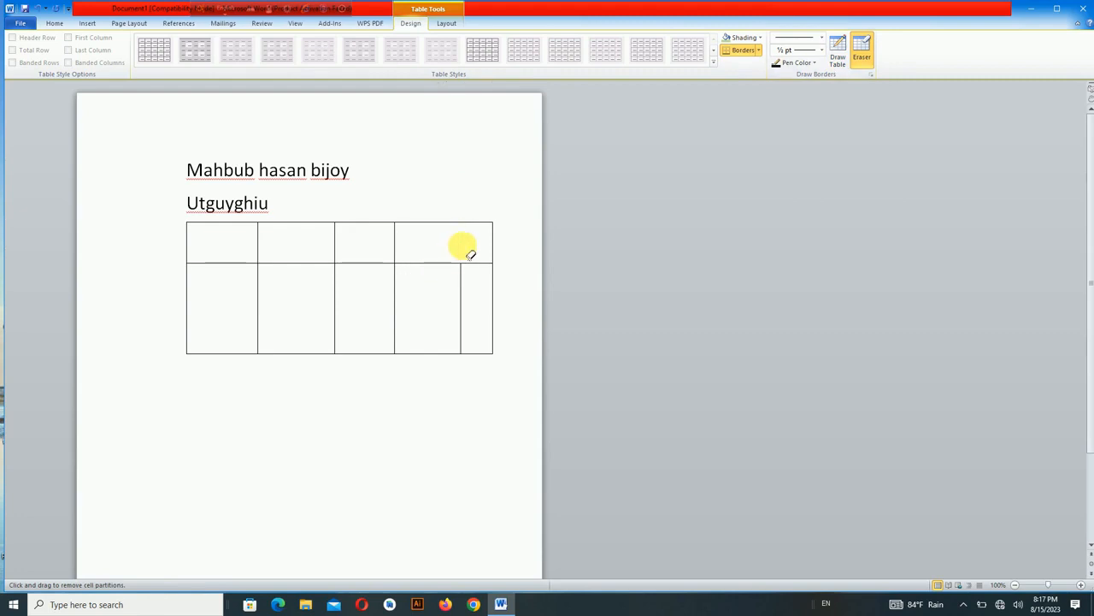
{"action": "left_click", "coordinate": [399, 244]}
{"action": "left_click", "coordinate": [396, 237]}
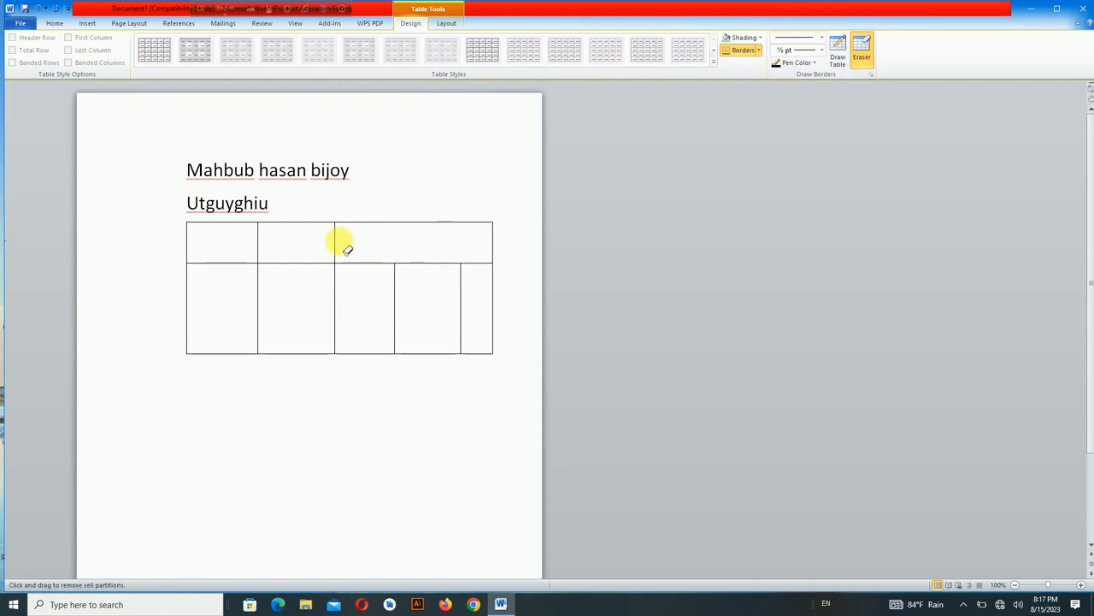
{"action": "left_click", "coordinate": [338, 247]}
{"action": "left_click", "coordinate": [262, 245]}
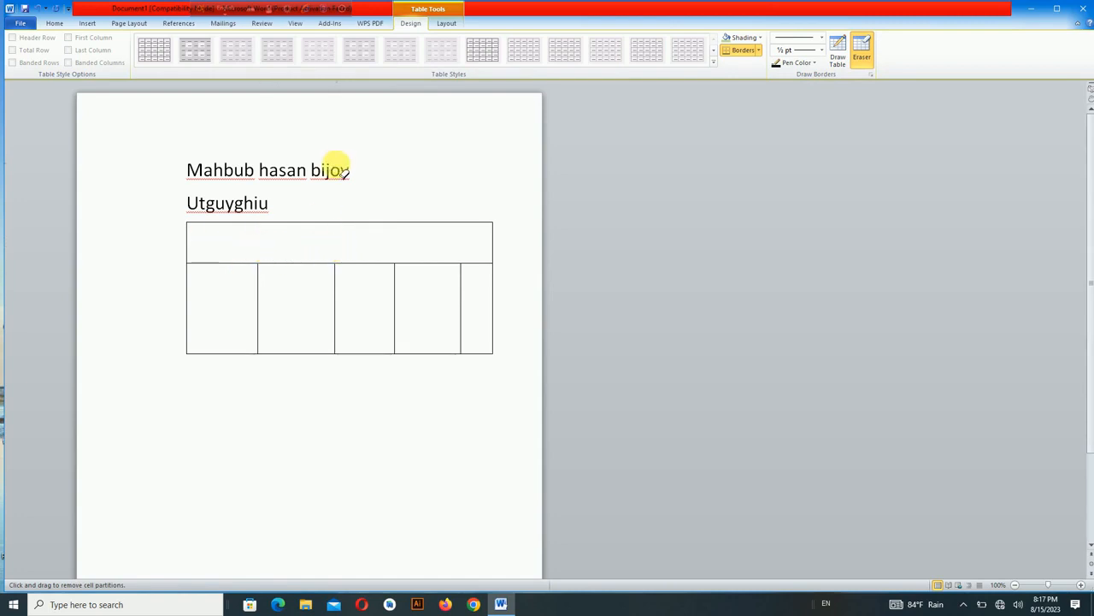
Draw two vertical lines splitting the first row into three cells, and one more through the second row's fourth cell.
{"action": "left_click", "coordinate": [838, 51]}
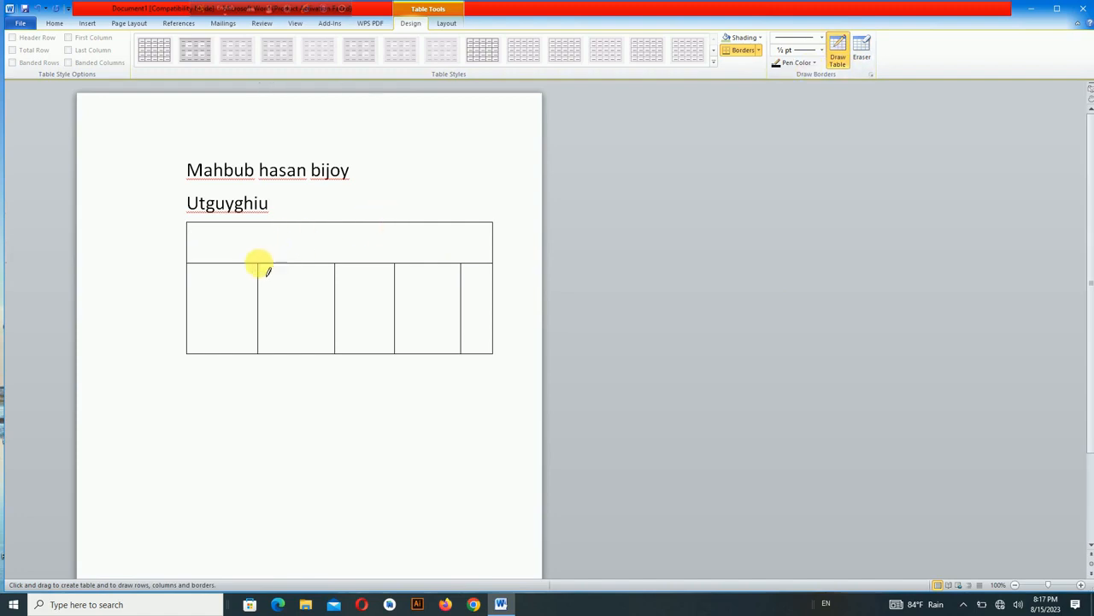
{"action": "mouse_move", "coordinate": [267, 272]}
{"action": "left_mouse_down"}
{"action": "mouse_move", "coordinate": [280, 239]}
{"action": "mouse_move", "coordinate": [259, 234]}
{"action": "mouse_move", "coordinate": [259, 256]}
{"action": "left_mouse_up"}
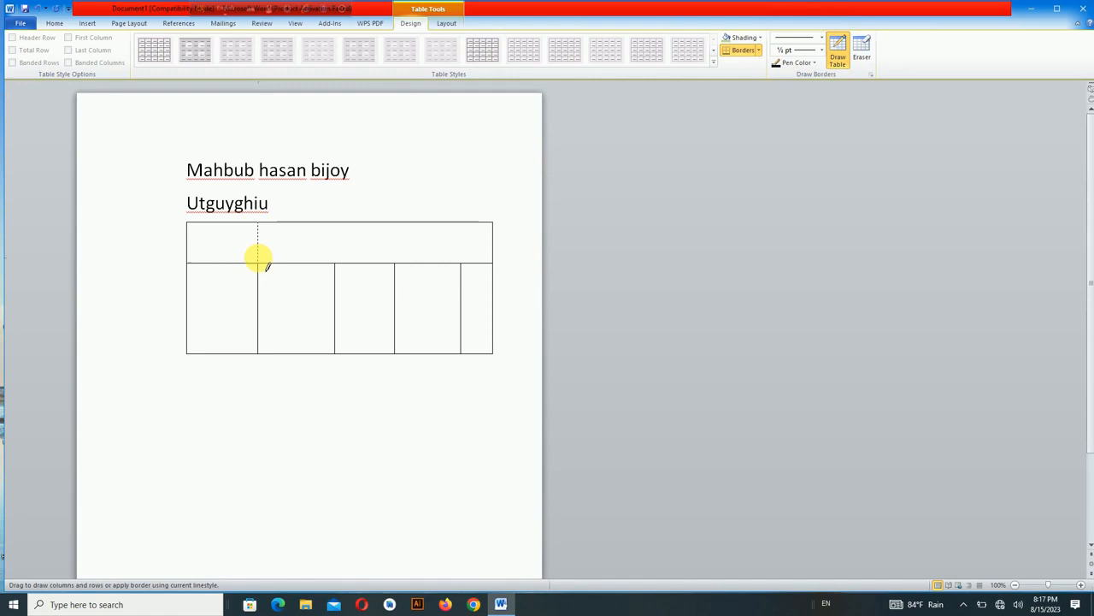
{"action": "left_click_drag", "start_coordinate": [396, 222], "coordinate": [394, 263]}
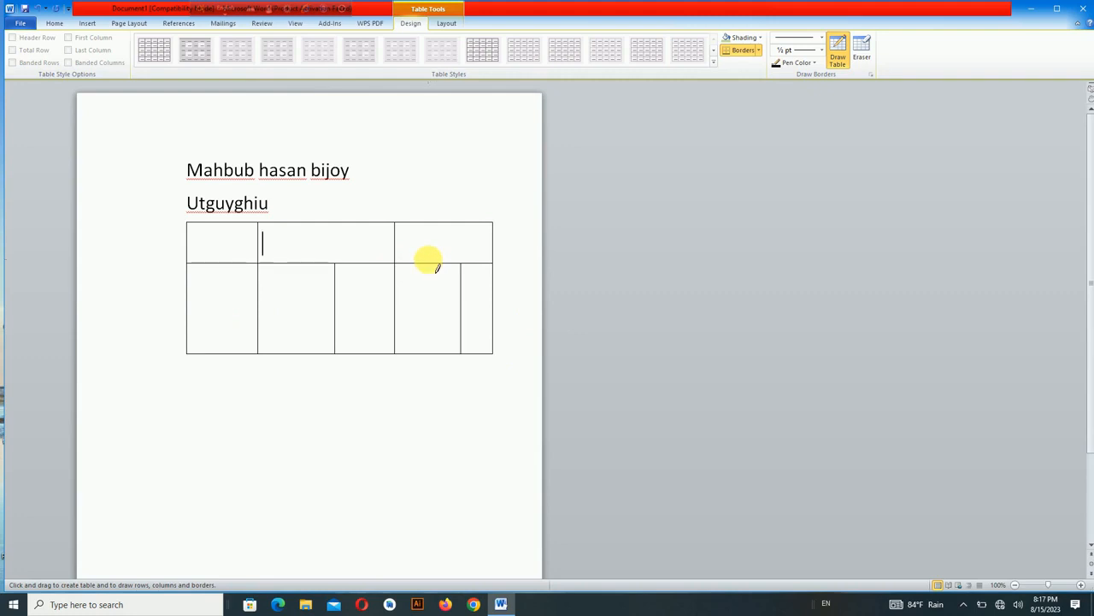
{"action": "left_click_drag", "start_coordinate": [419, 265], "coordinate": [418, 352]}
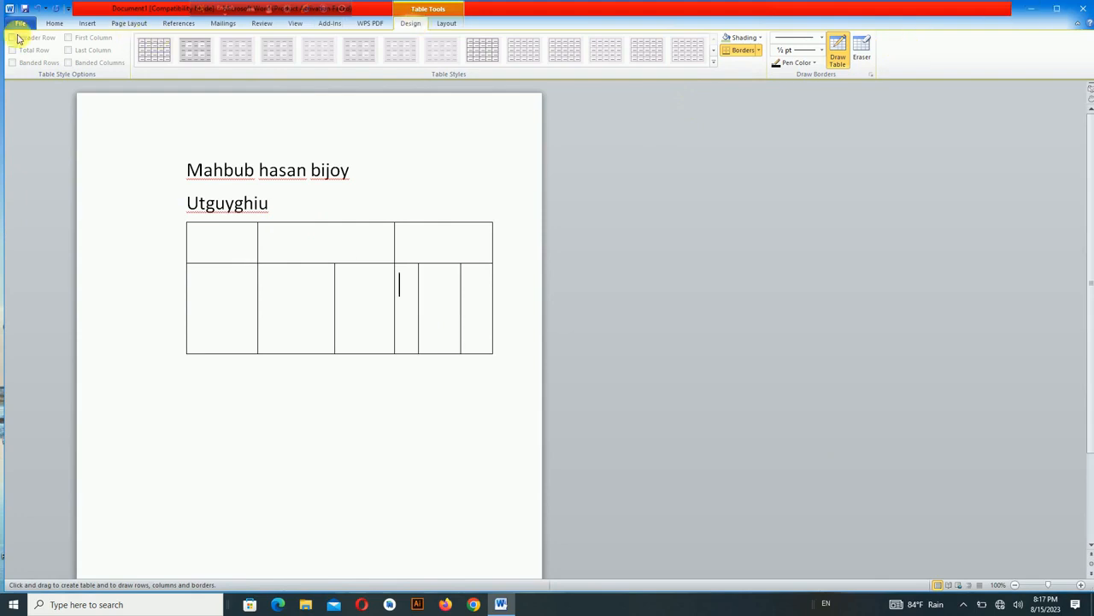
Format the two text lines above the table as a bulleted list with arrow bullets.
{"action": "left_click", "coordinate": [54, 23]}
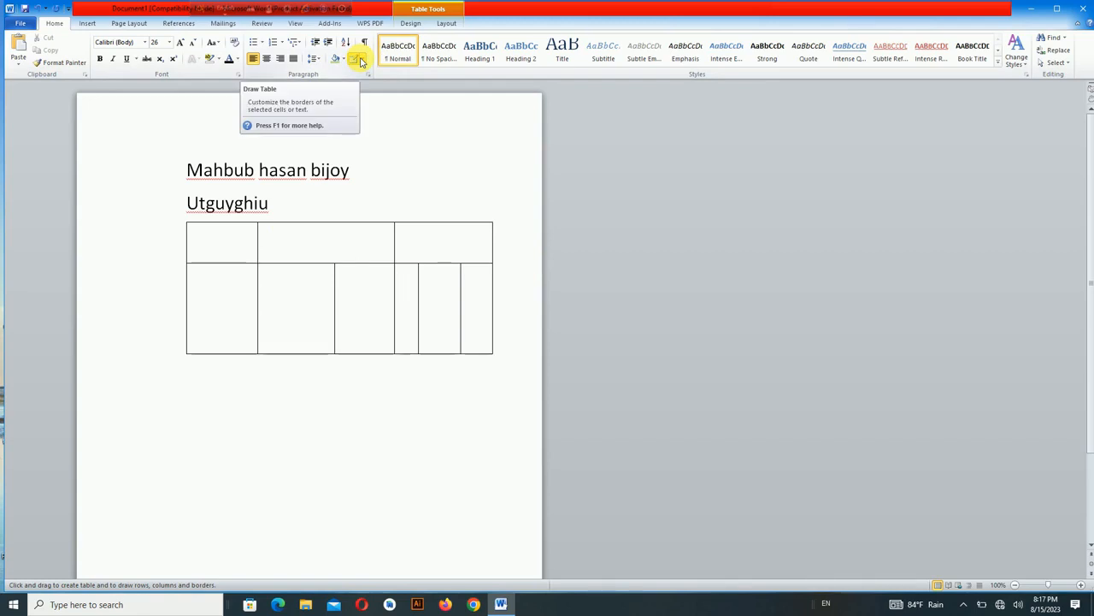
{"action": "left_click_drag", "start_coordinate": [186, 169], "coordinate": [280, 206]}
{"action": "left_click_drag", "start_coordinate": [486, 240], "coordinate": [454, 195]}
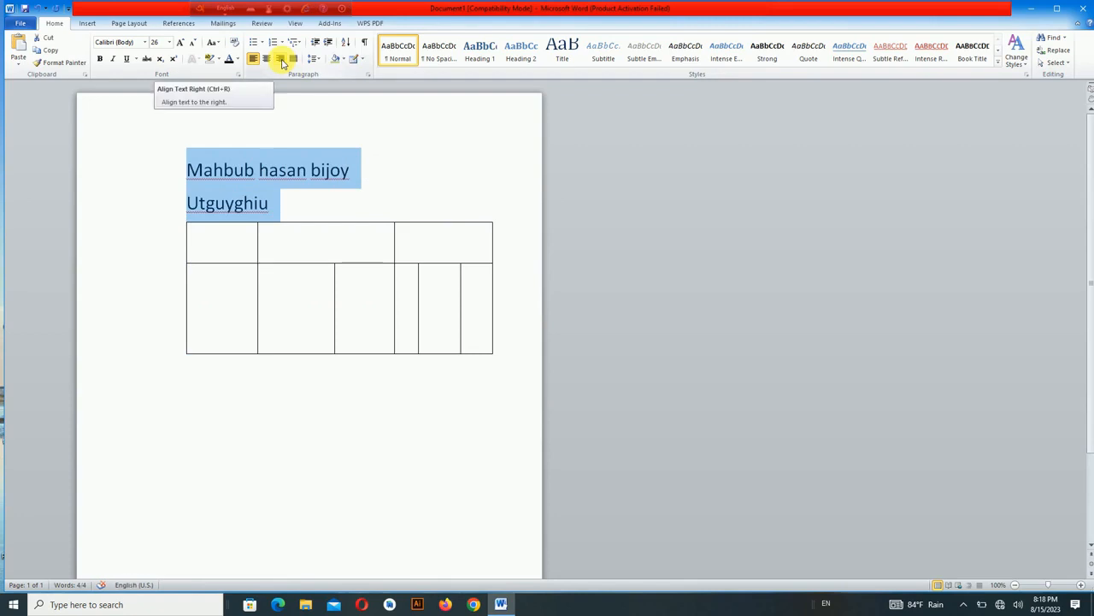
{"action": "left_click", "coordinate": [262, 43]}
{"action": "left_click", "coordinate": [262, 43]}
{"action": "left_click", "coordinate": [282, 42]}
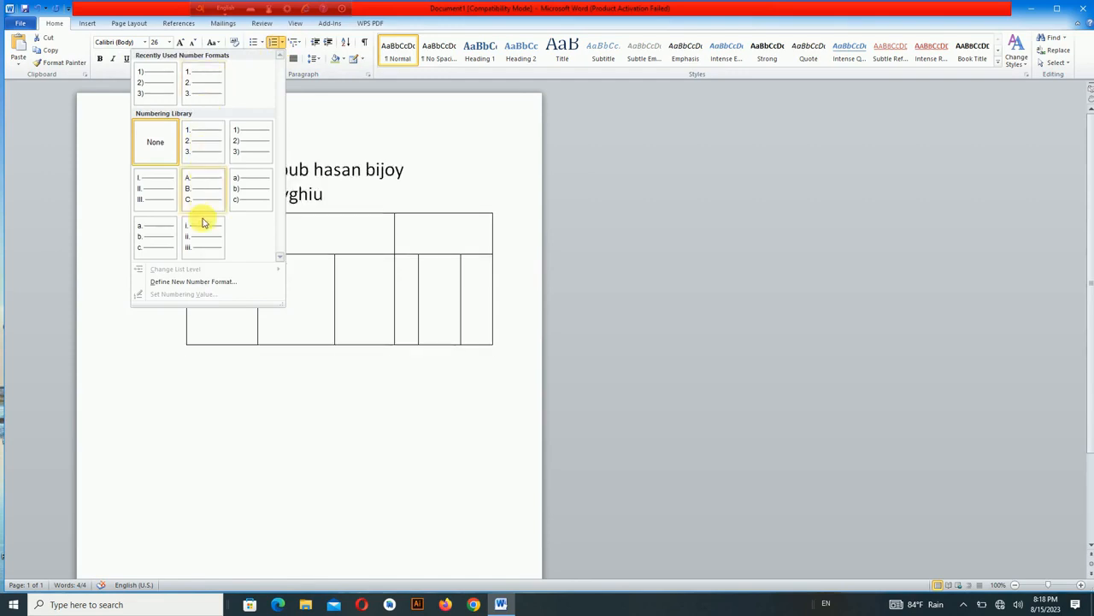
{"action": "left_click", "coordinate": [292, 43]}
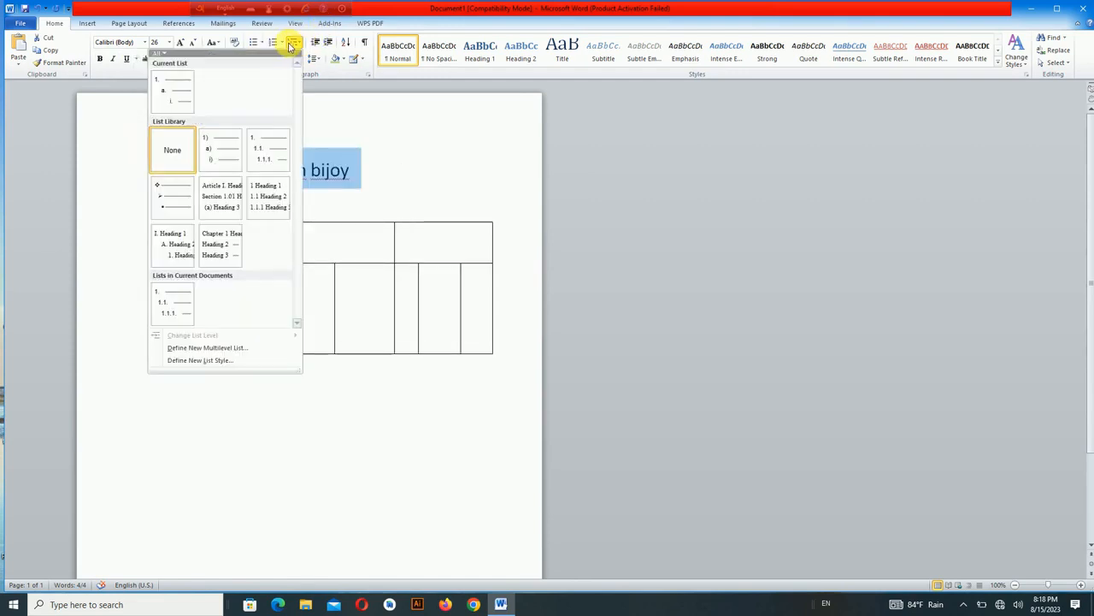
{"action": "left_click", "coordinate": [262, 44]}
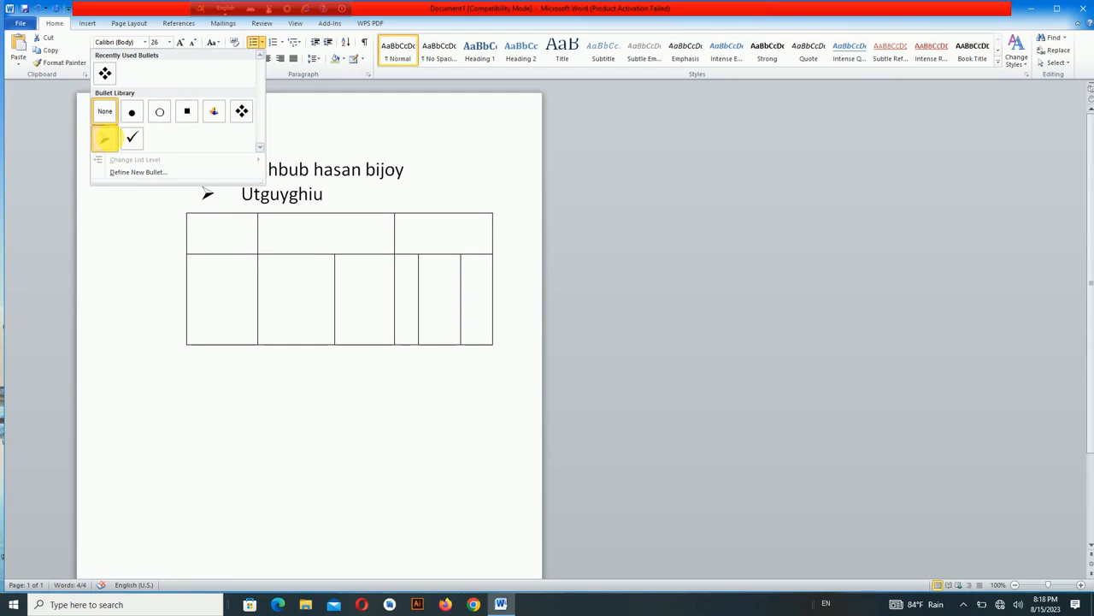
{"action": "left_click", "coordinate": [105, 137]}
{"action": "left_click_drag", "start_coordinate": [367, 199], "coordinate": [231, 154]}
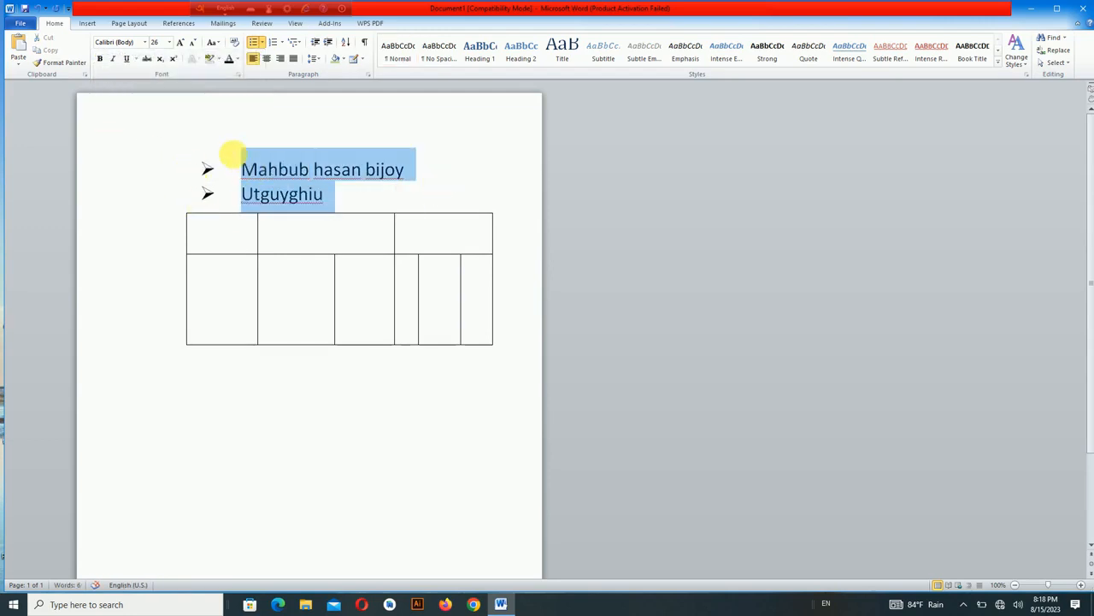
{"action": "left_click", "coordinate": [420, 128]}
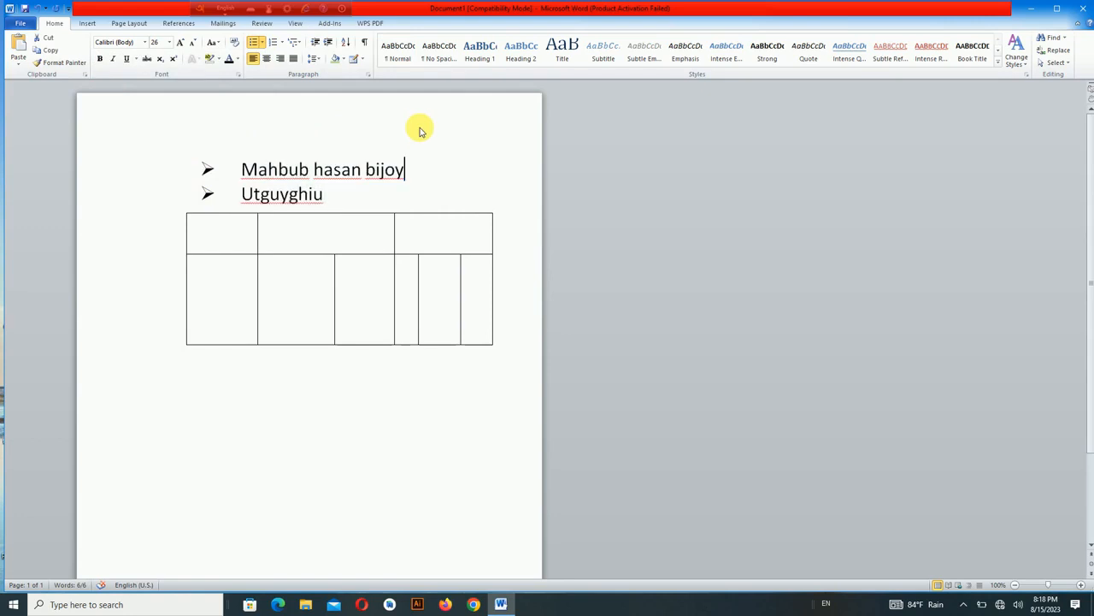
{"action": "left_click", "coordinate": [364, 61]}
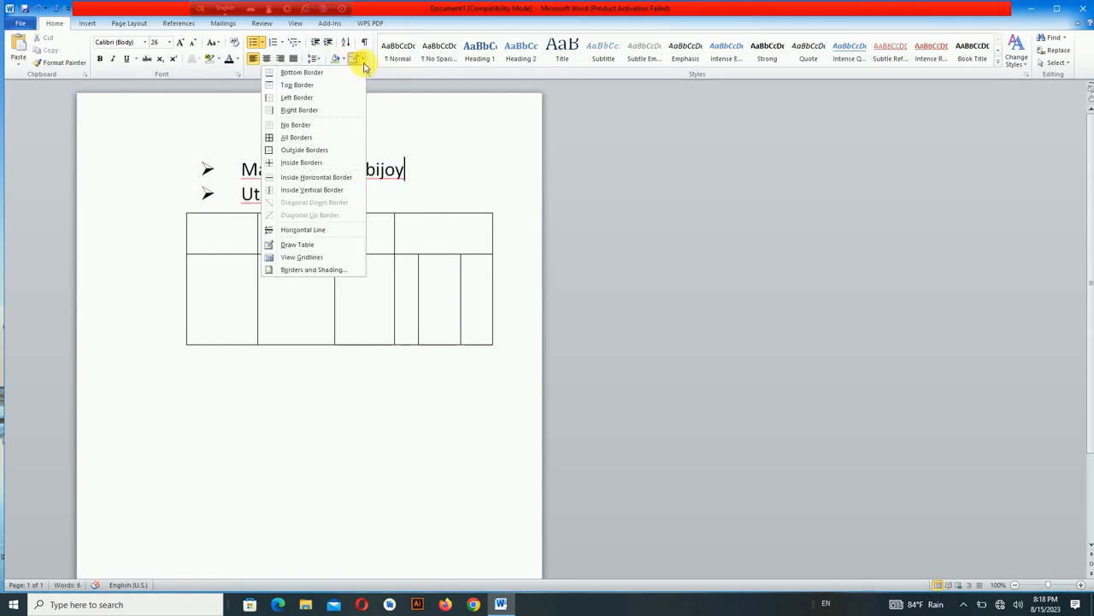
{"action": "left_click", "coordinate": [363, 62]}
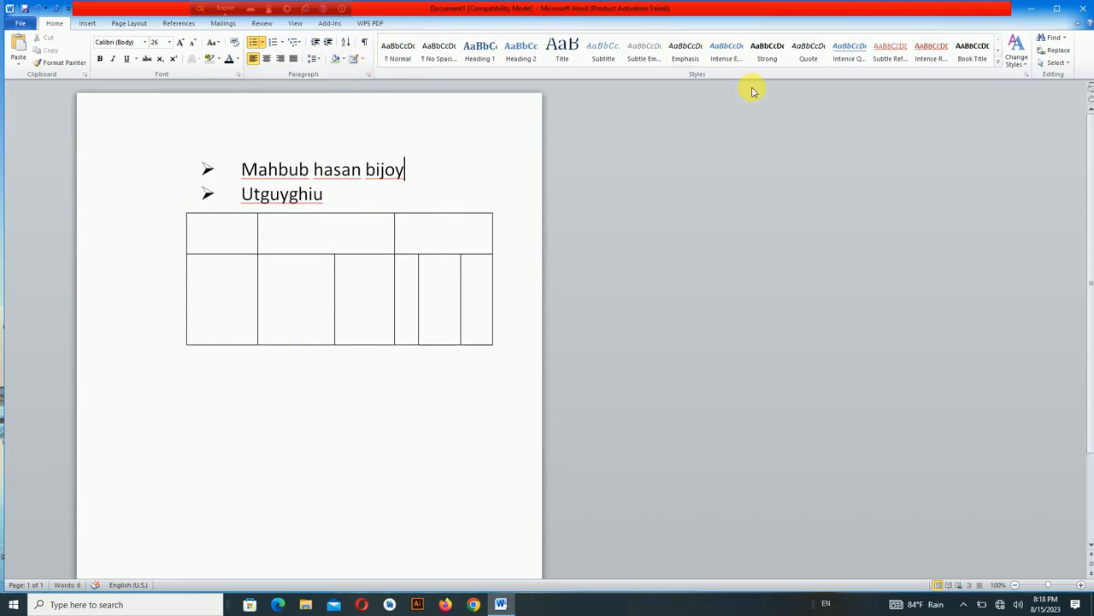
Reduce the document to its first text line without a bullet, and preview the quick styles on that line.
{"action": "mouse_move", "coordinate": [748, 87]}
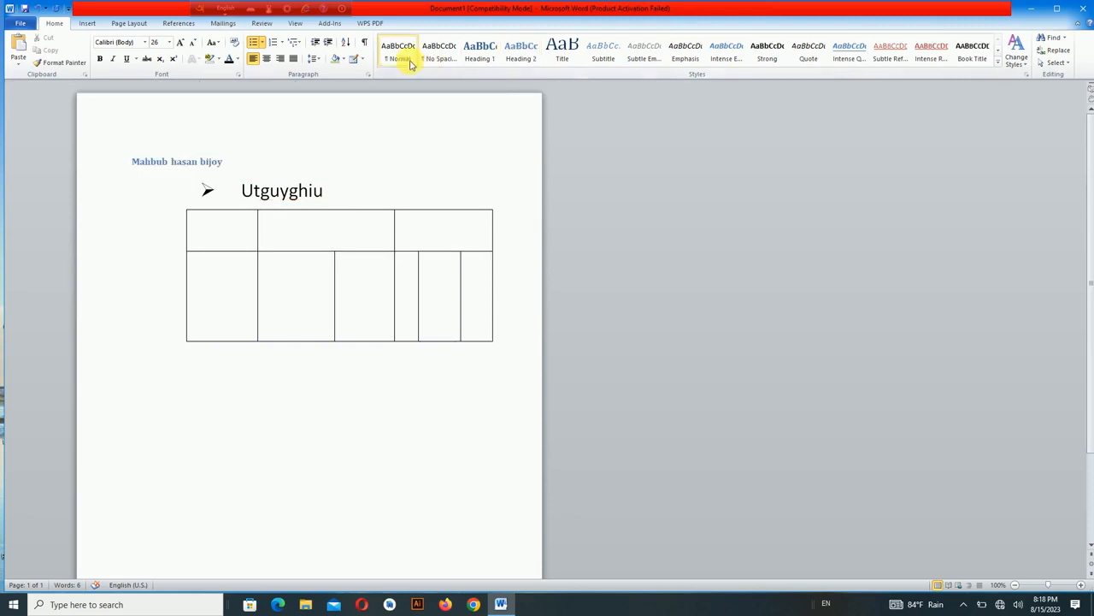
{"action": "left_click_drag", "start_coordinate": [353, 198], "coordinate": [230, 157]}
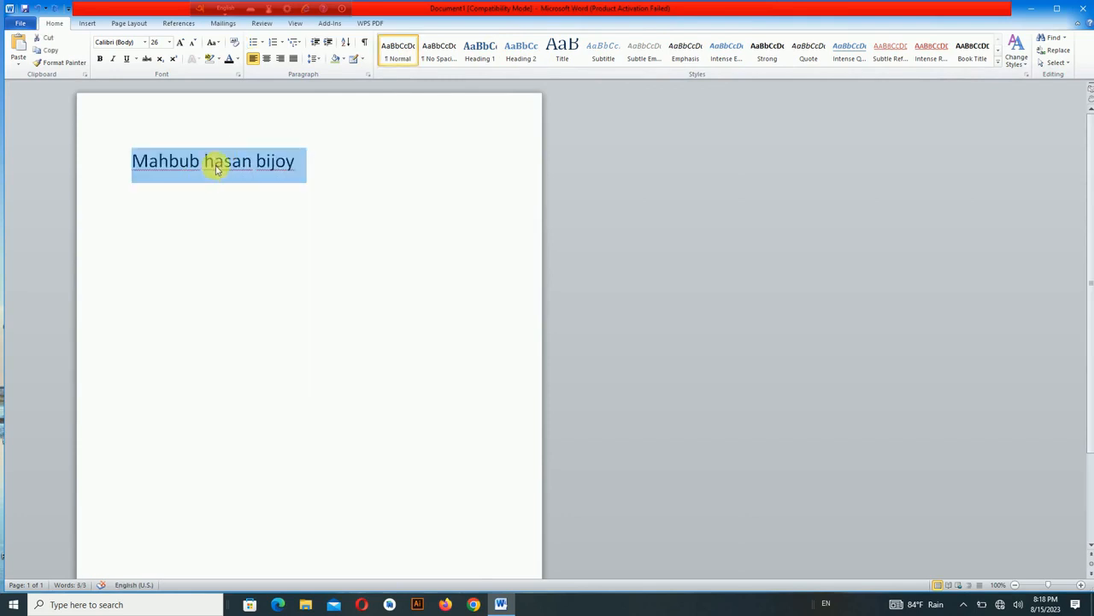
{"action": "left_click", "coordinate": [435, 150]}
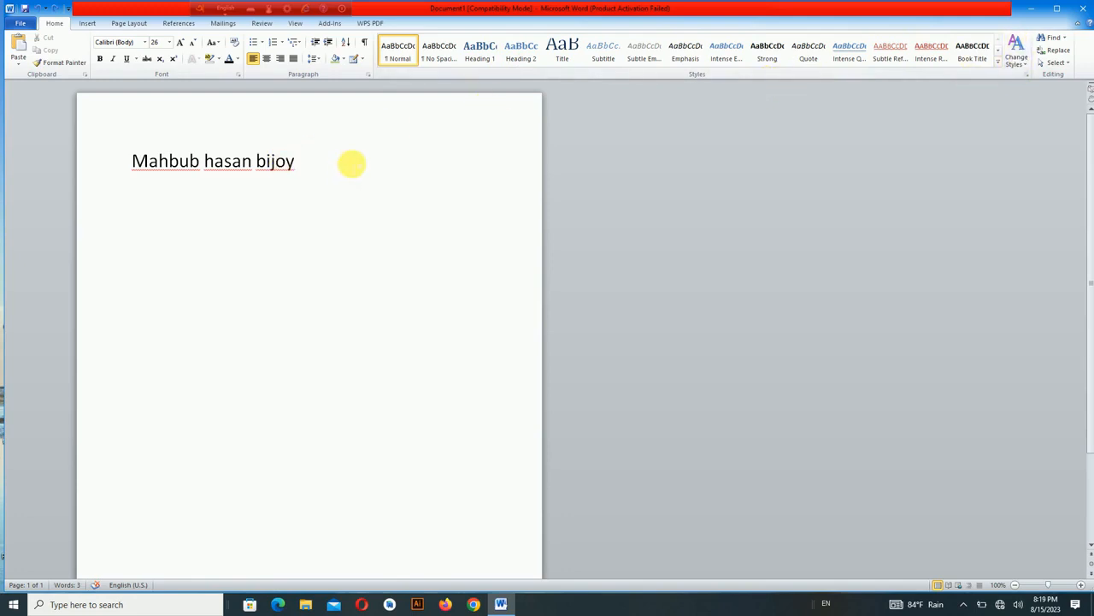
{"action": "left_click", "coordinate": [43, 165]}
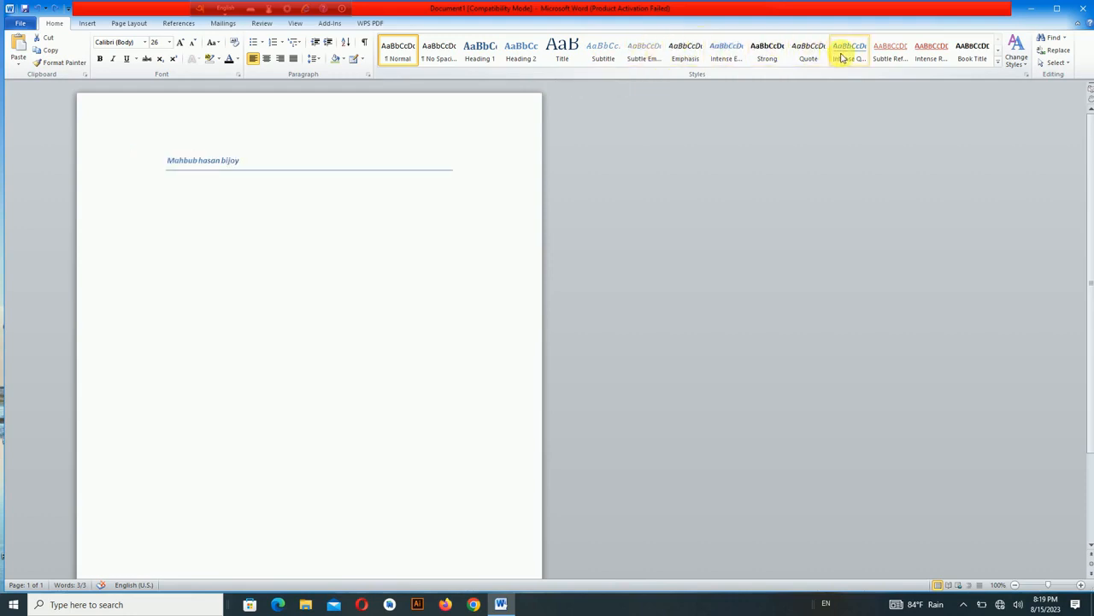
Change the document's theme colors to Concourse.
{"action": "left_click", "coordinate": [1017, 58]}
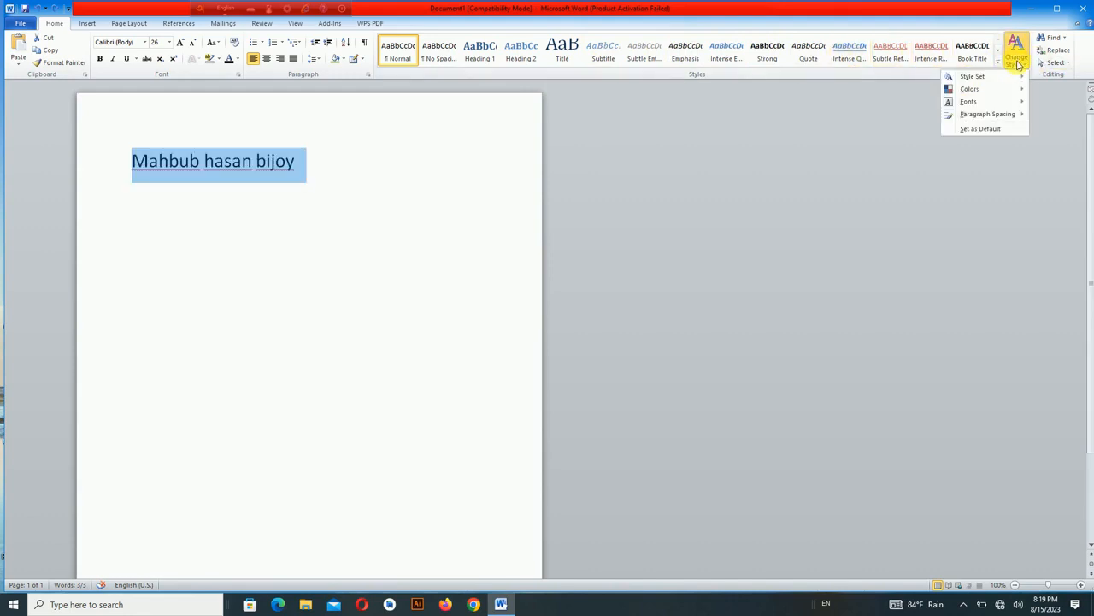
{"action": "left_click", "coordinate": [987, 89]}
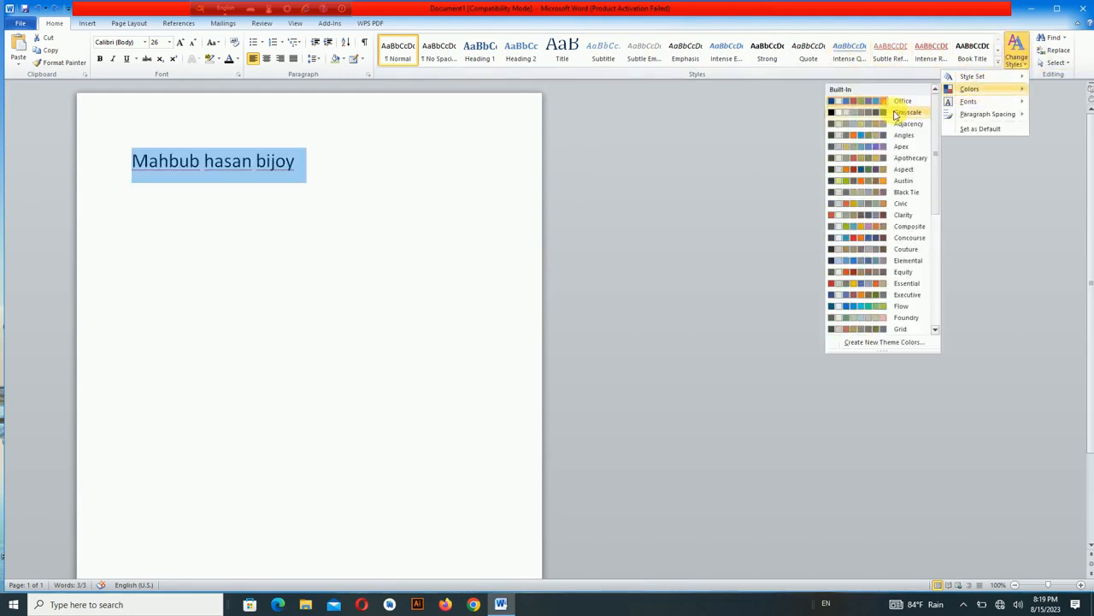
{"action": "left_click", "coordinate": [851, 237]}
{"action": "left_click", "coordinate": [516, 240]}
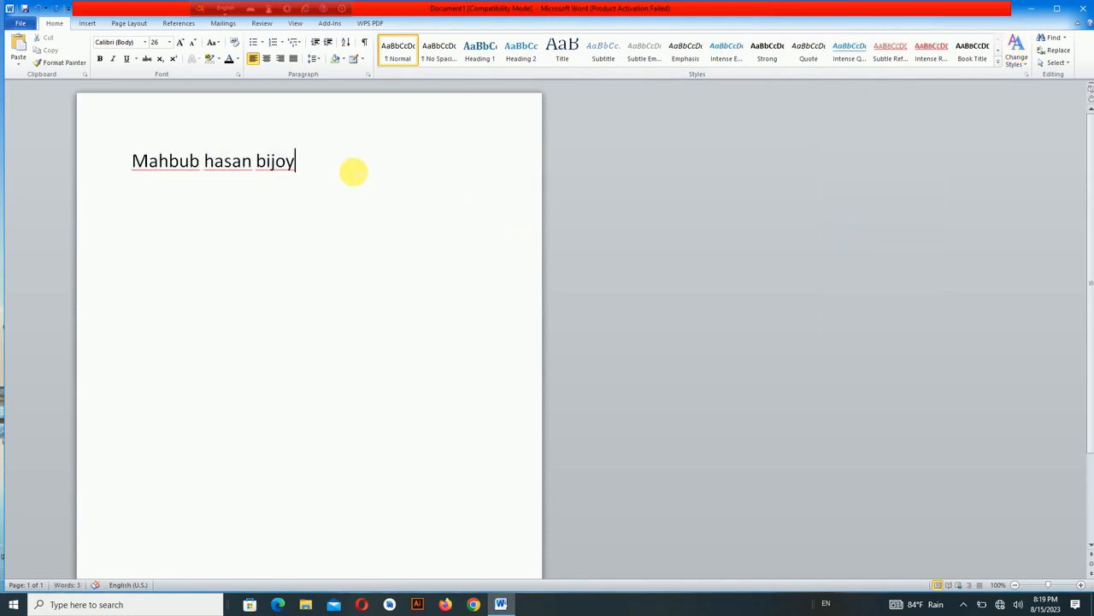
Select the text line and change the theme colors to Apothecary.
{"action": "left_click_drag", "start_coordinate": [353, 171], "coordinate": [36, 139]}
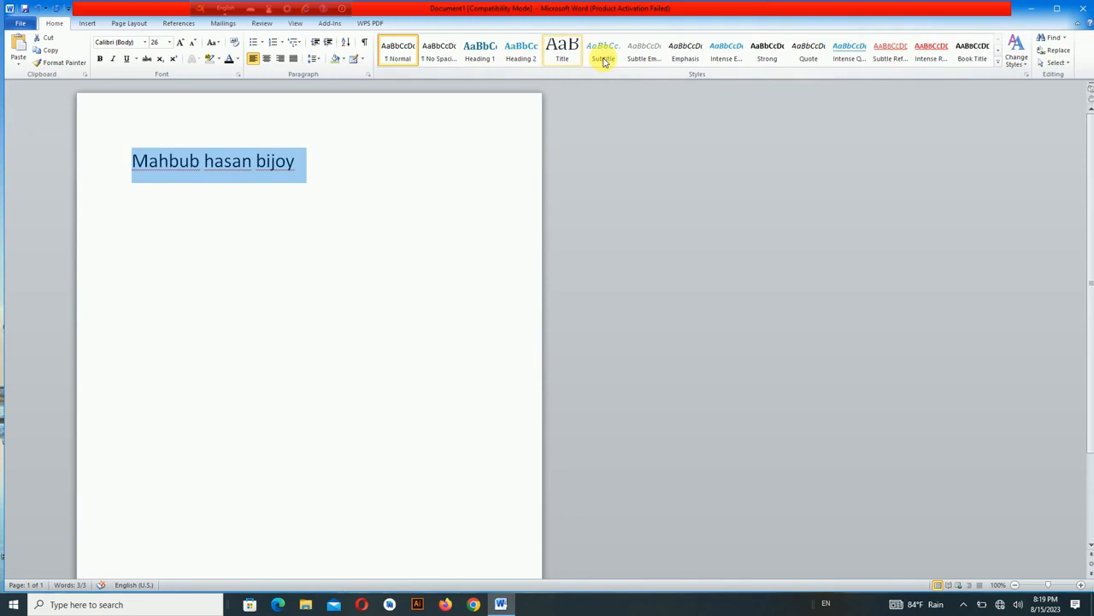
{"action": "left_click", "coordinate": [1017, 53]}
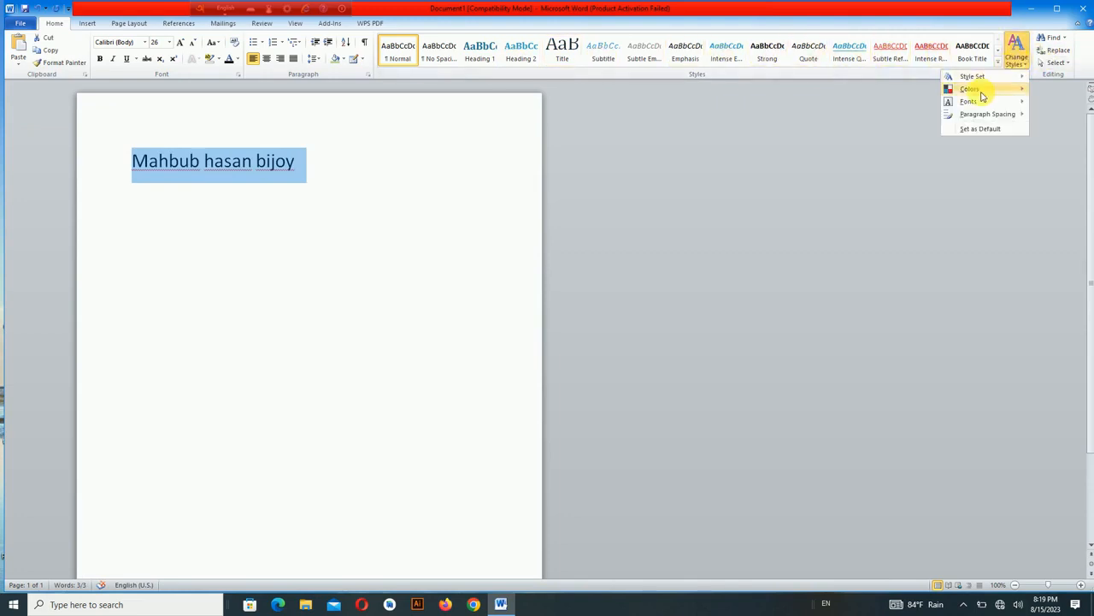
{"action": "mouse_move", "coordinate": [982, 92]}
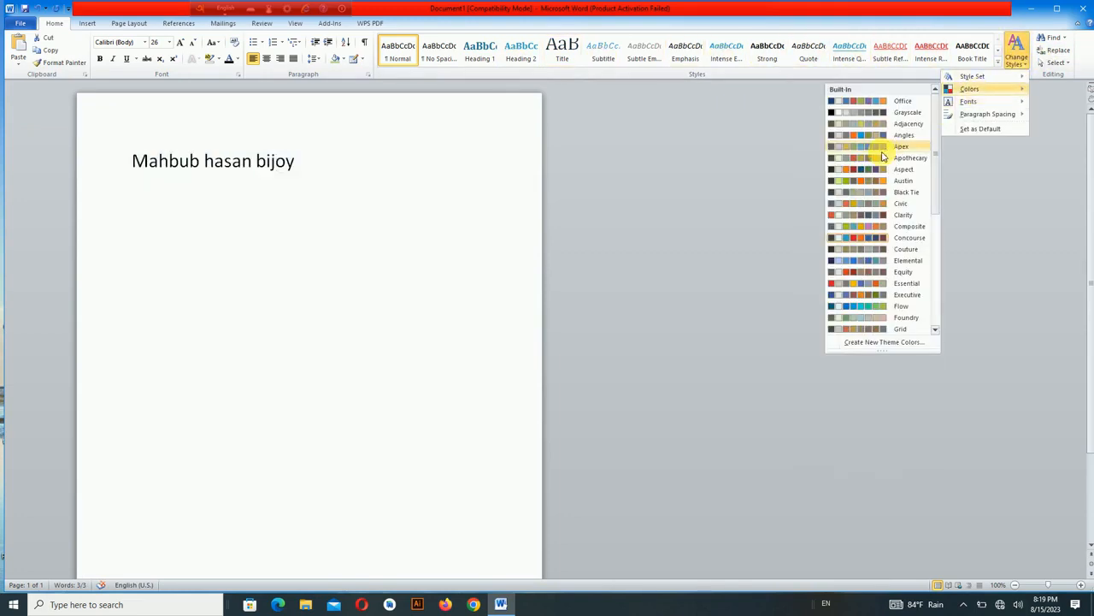
{"action": "left_click", "coordinate": [880, 159]}
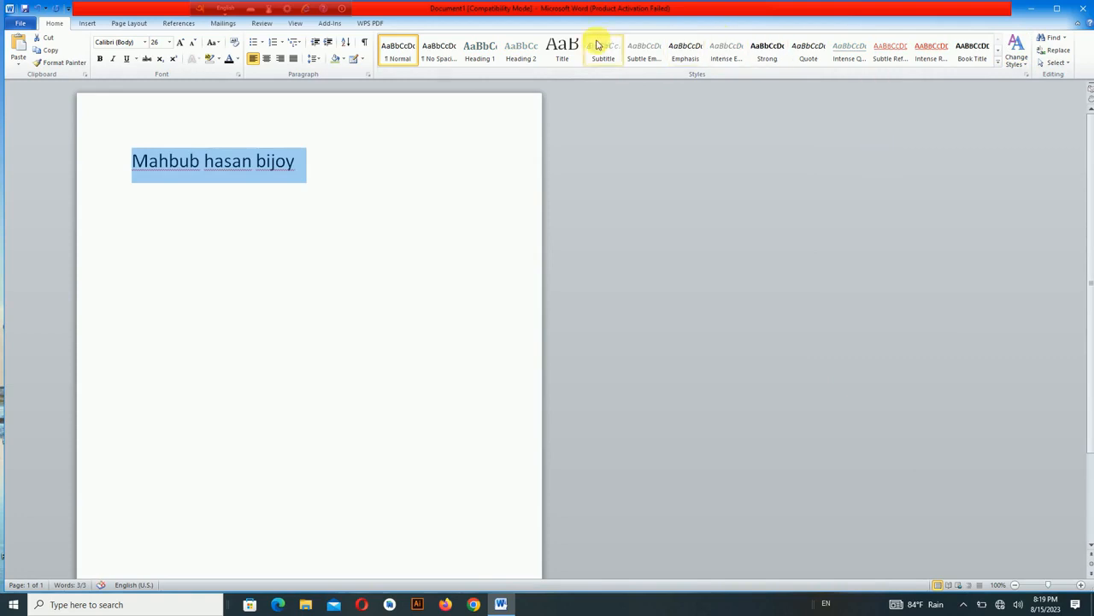
Change the document's theme colors to Equity and apply the Strong quick style to the selected text line.
{"action": "left_click", "coordinate": [1017, 58]}
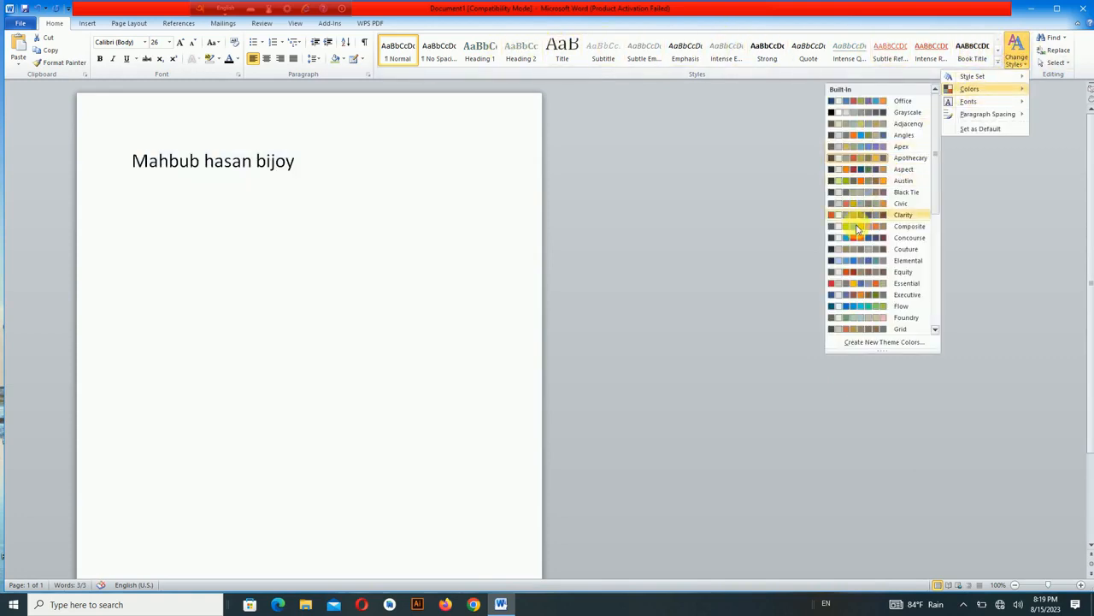
{"action": "left_click", "coordinate": [886, 272]}
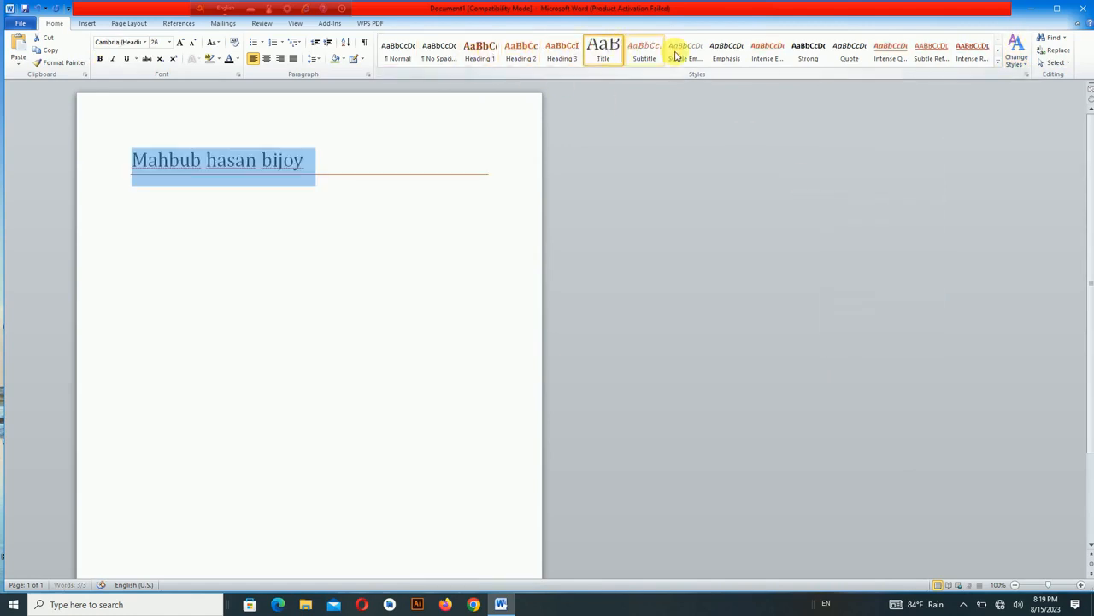
{"action": "left_click", "coordinate": [767, 50]}
{"action": "left_click", "coordinate": [812, 47]}
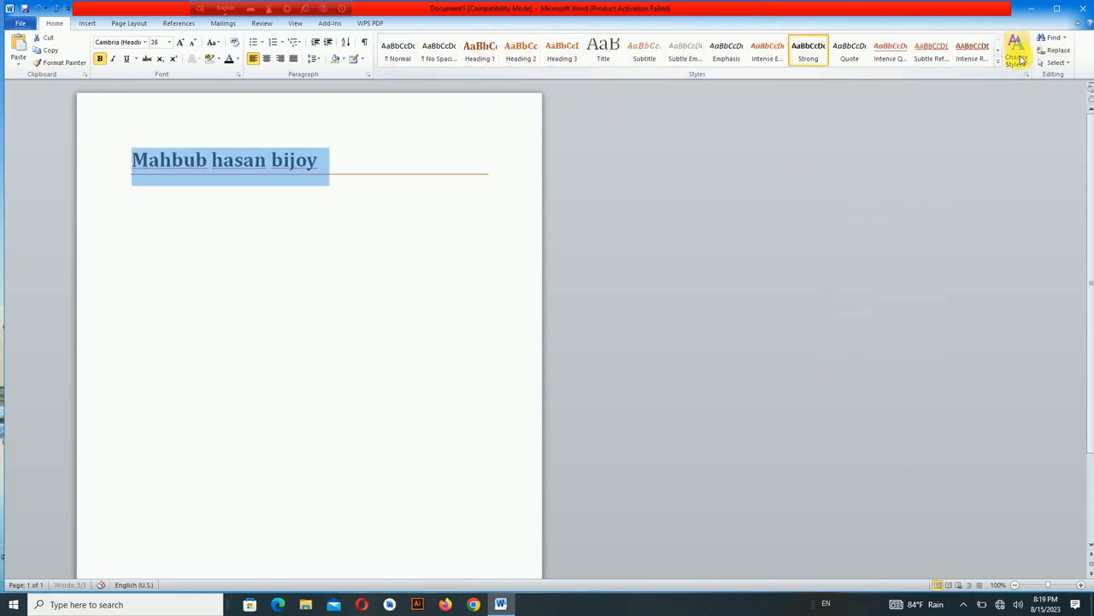
Set the document's theme colors to Office.
{"action": "left_click", "coordinate": [1016, 51]}
{"action": "mouse_move", "coordinate": [996, 90]}
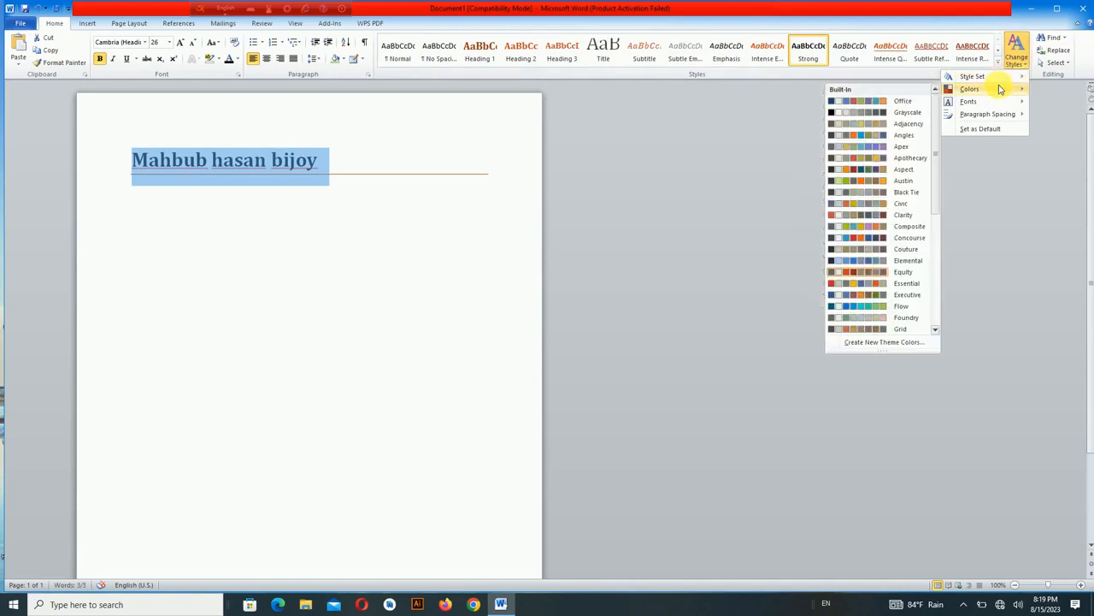
{"action": "left_click", "coordinate": [897, 105]}
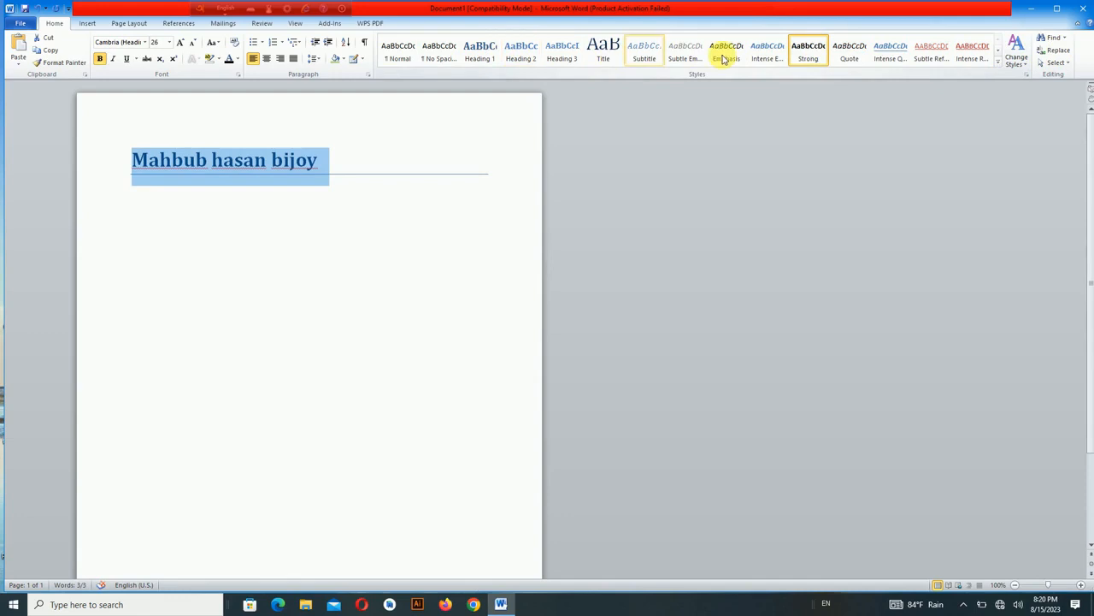
Change the document's theme fonts to Essential and look up the selected text line's font among the available fonts.
{"action": "left_click", "coordinate": [1016, 53]}
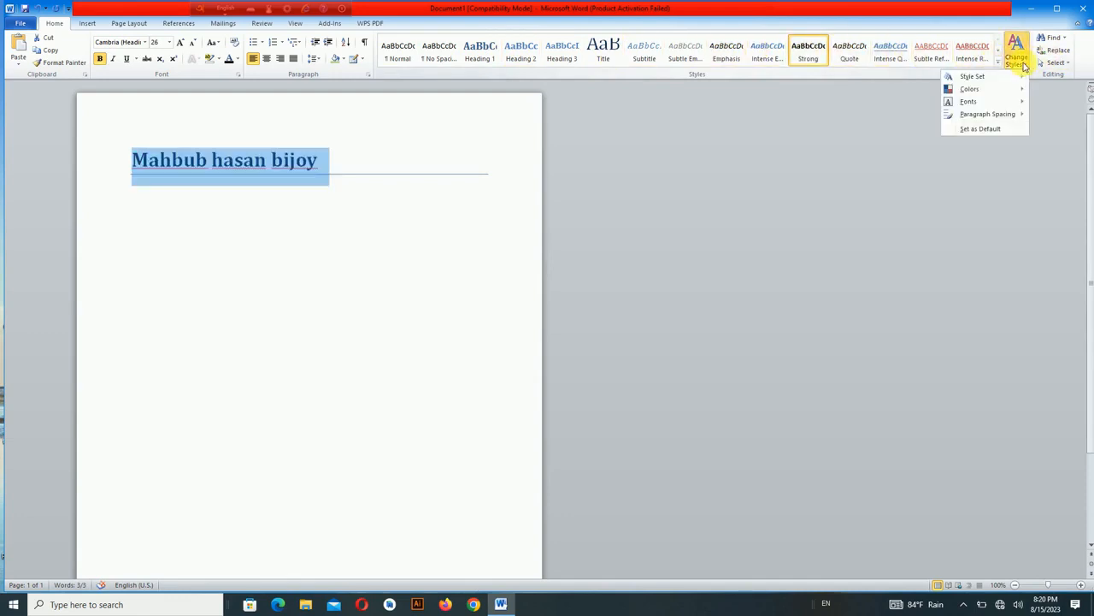
{"action": "mouse_move", "coordinate": [989, 80]}
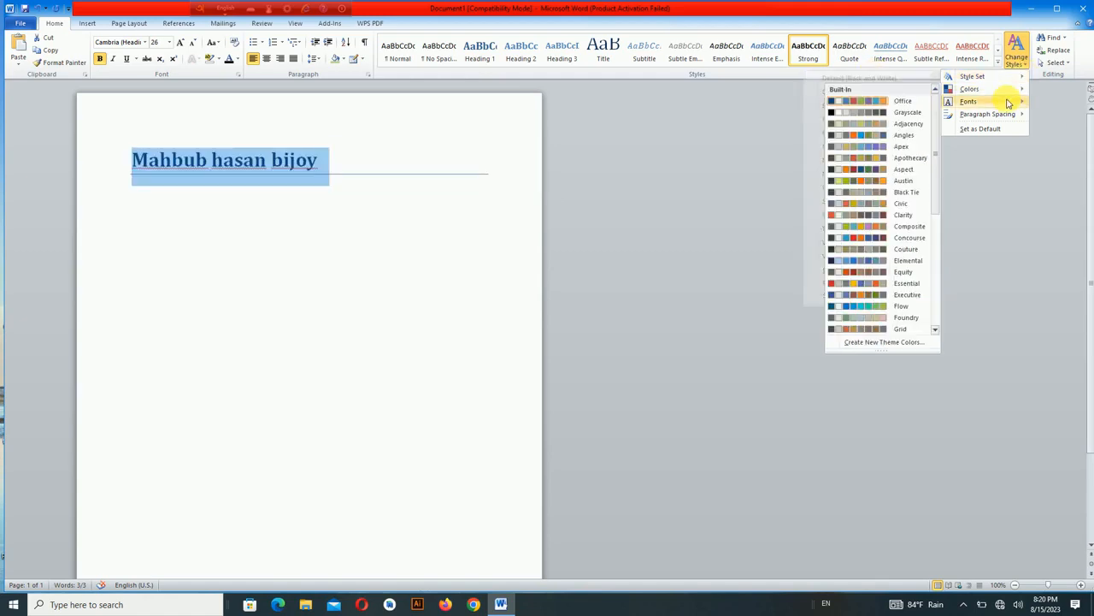
{"action": "mouse_move", "coordinate": [1009, 103]}
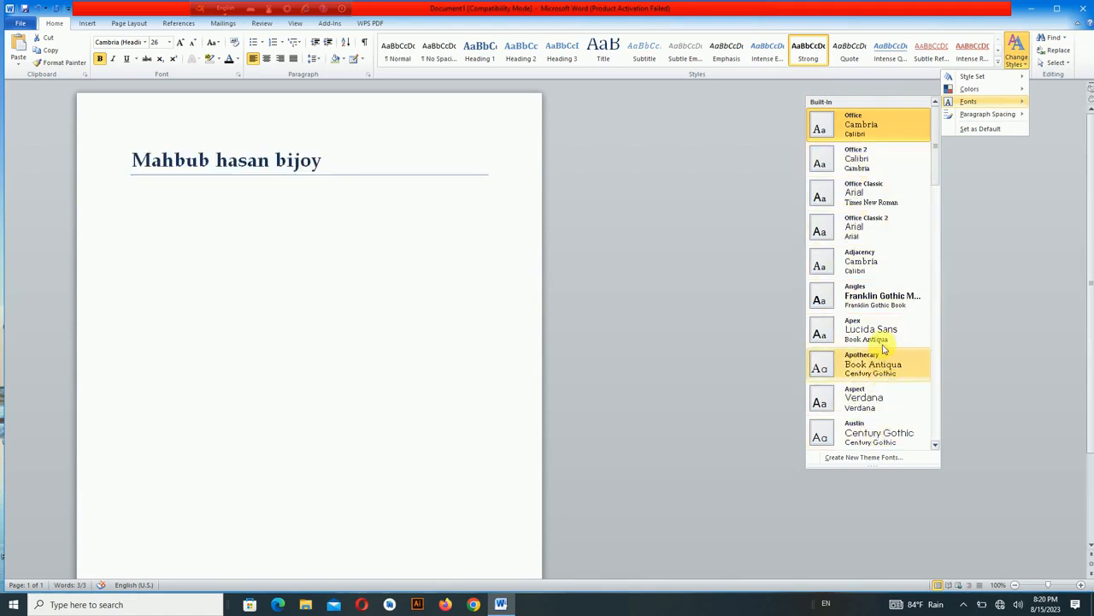
{"action": "left_click_drag", "start_coordinate": [935, 165], "coordinate": [934, 288]}
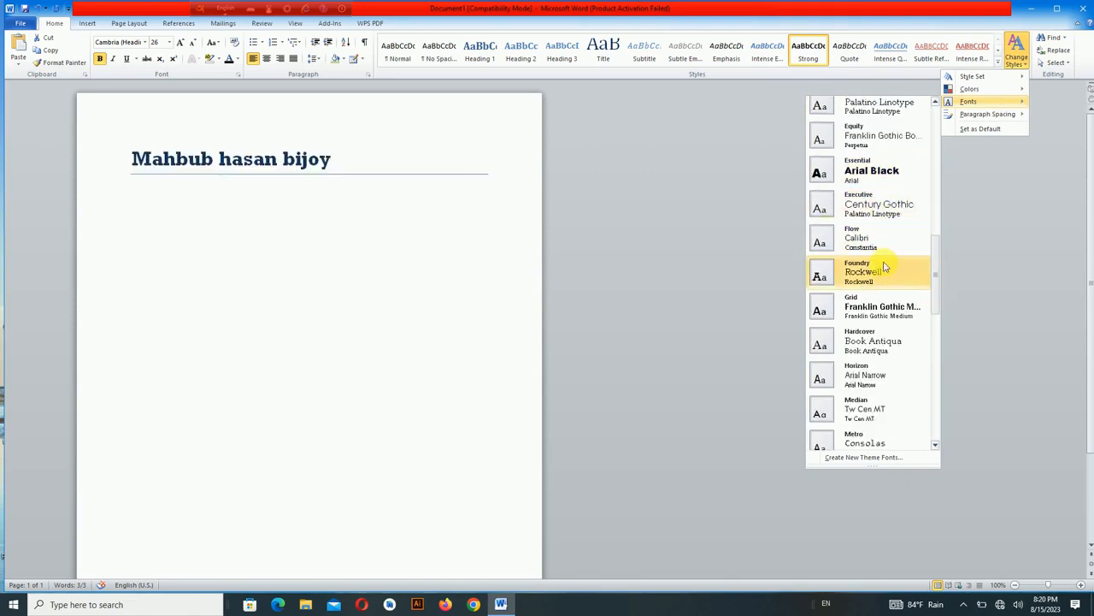
{"action": "left_click", "coordinate": [884, 181]}
{"action": "left_click_drag", "start_coordinate": [359, 163], "coordinate": [162, 137]}
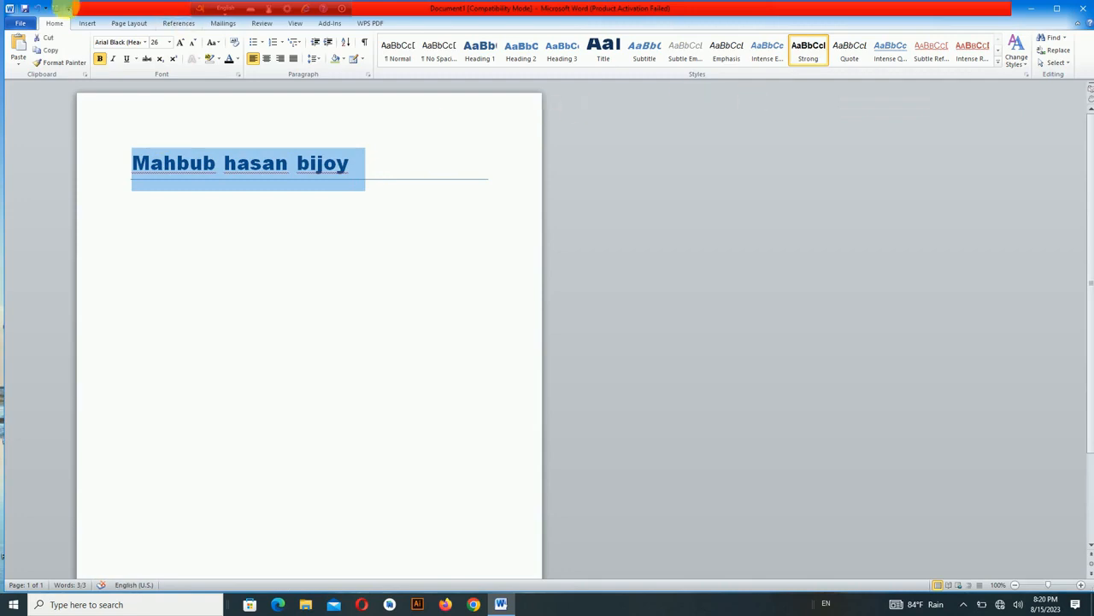
{"action": "left_click", "coordinate": [147, 44]}
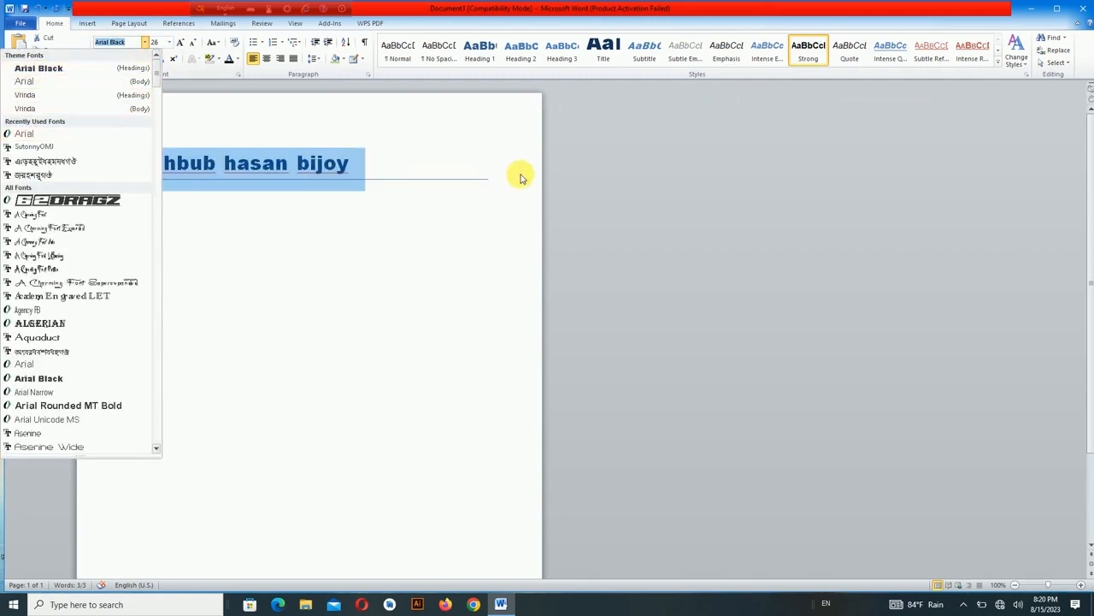
Set the document's paragraph spacing to Tight and view the line spacing options for the selected text line.
{"action": "left_click", "coordinate": [1013, 58]}
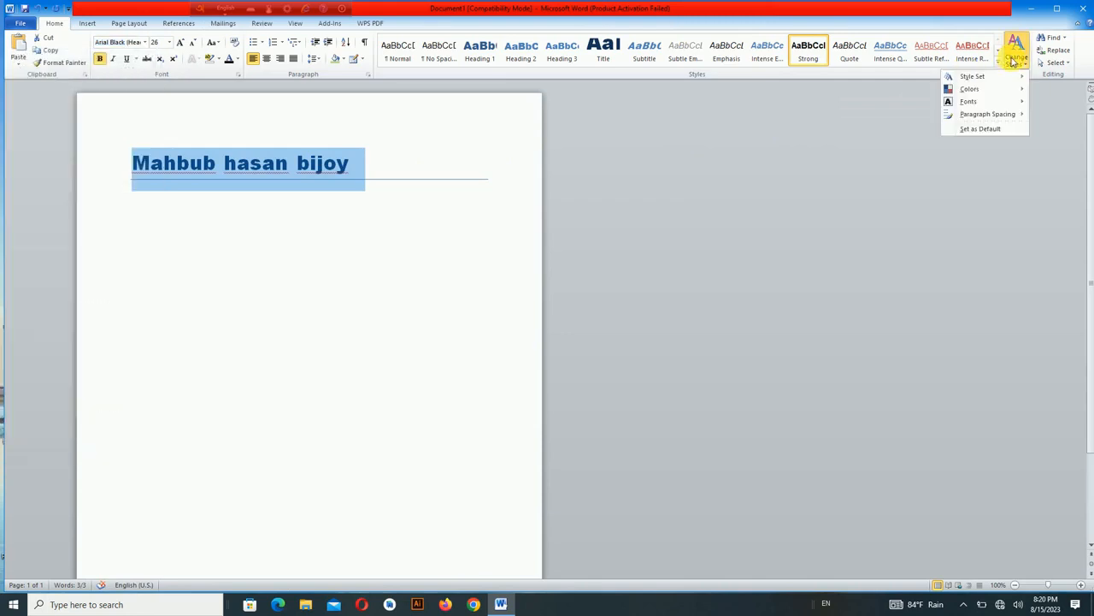
{"action": "mouse_move", "coordinate": [1030, 117]}
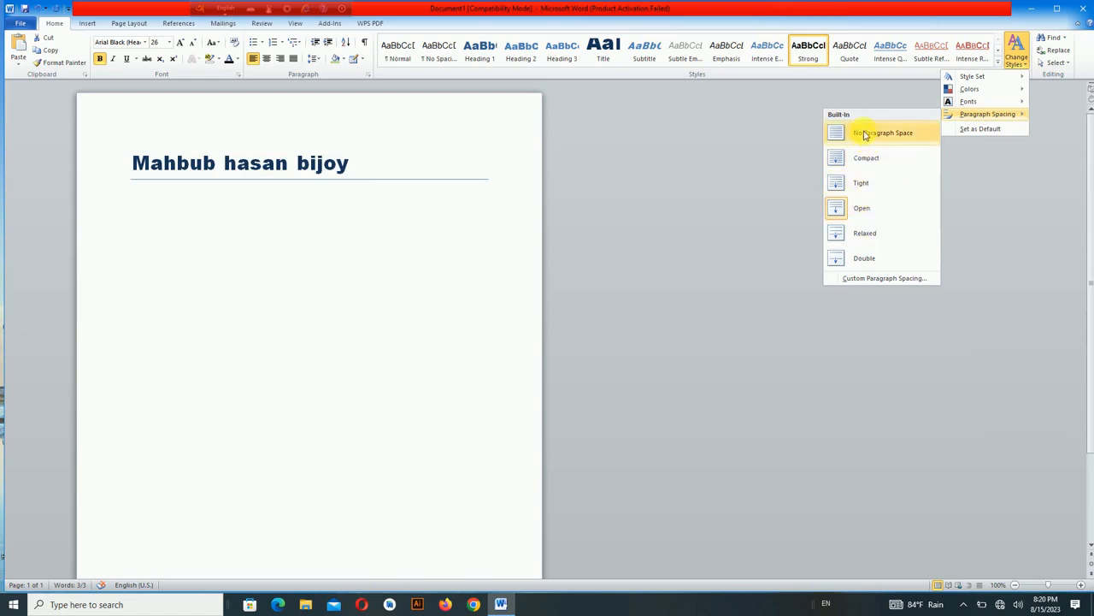
{"action": "left_click", "coordinate": [877, 182]}
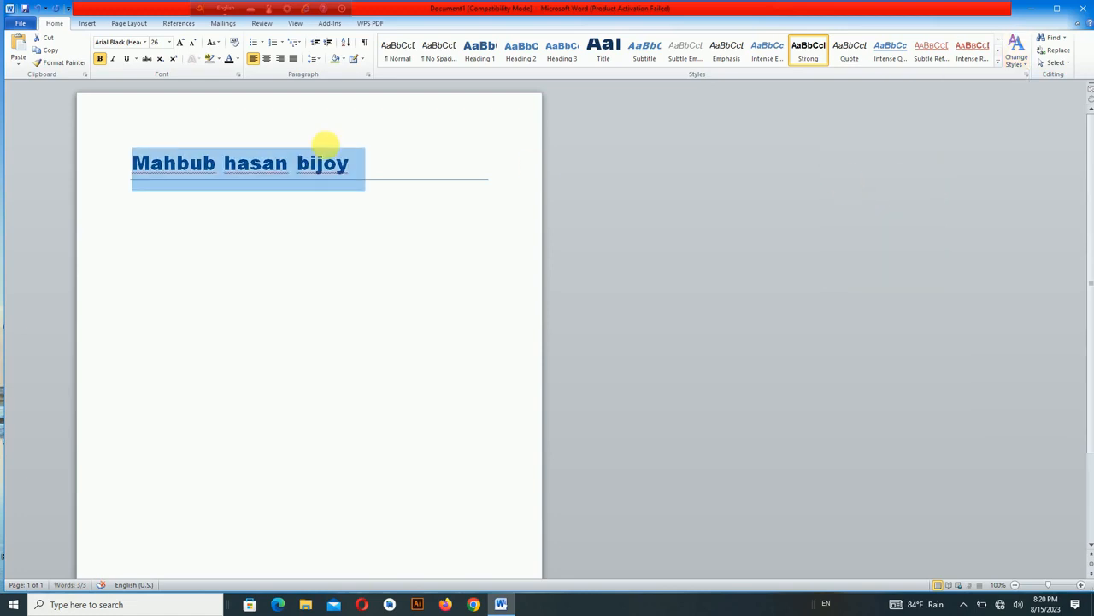
{"action": "left_click_drag", "start_coordinate": [394, 159], "coordinate": [147, 135]}
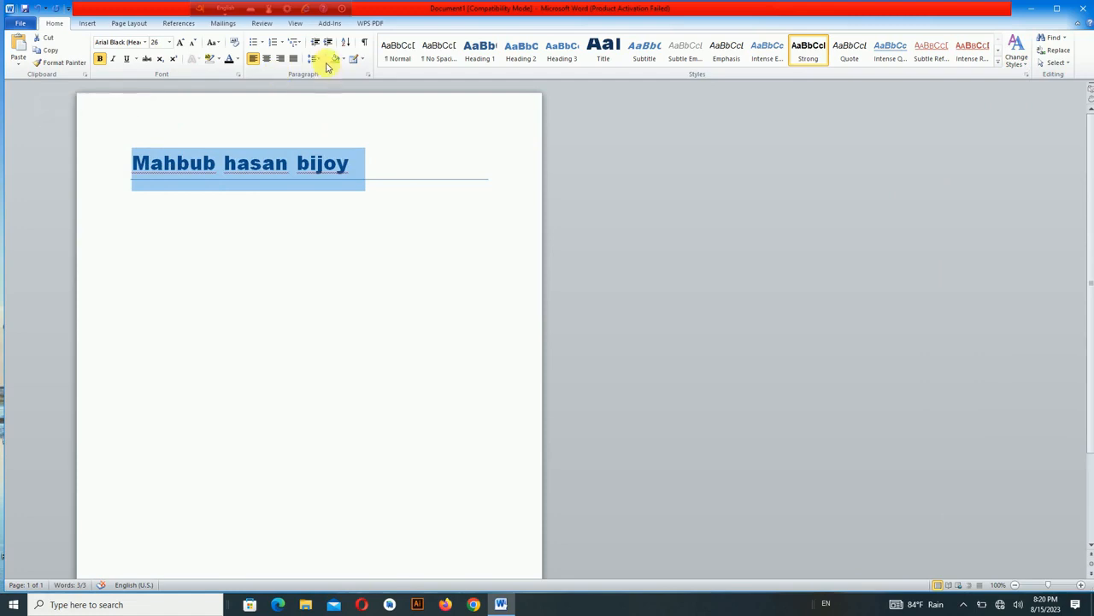
{"action": "left_click", "coordinate": [320, 59]}
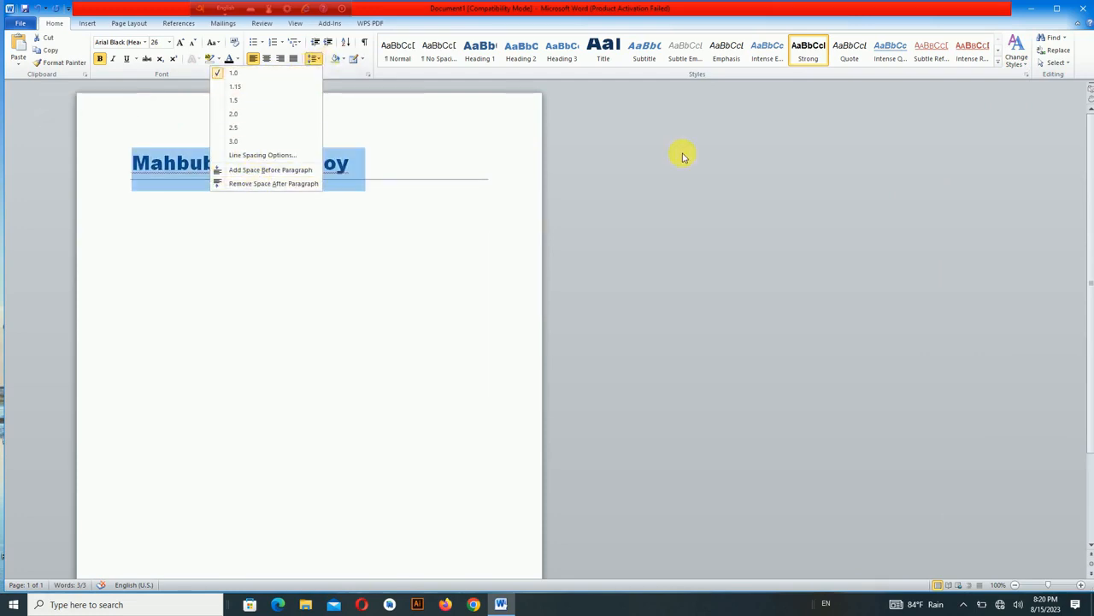
Set the current style settings as the default and add an empty paragraph after the text line.
{"action": "left_click", "coordinate": [1019, 62]}
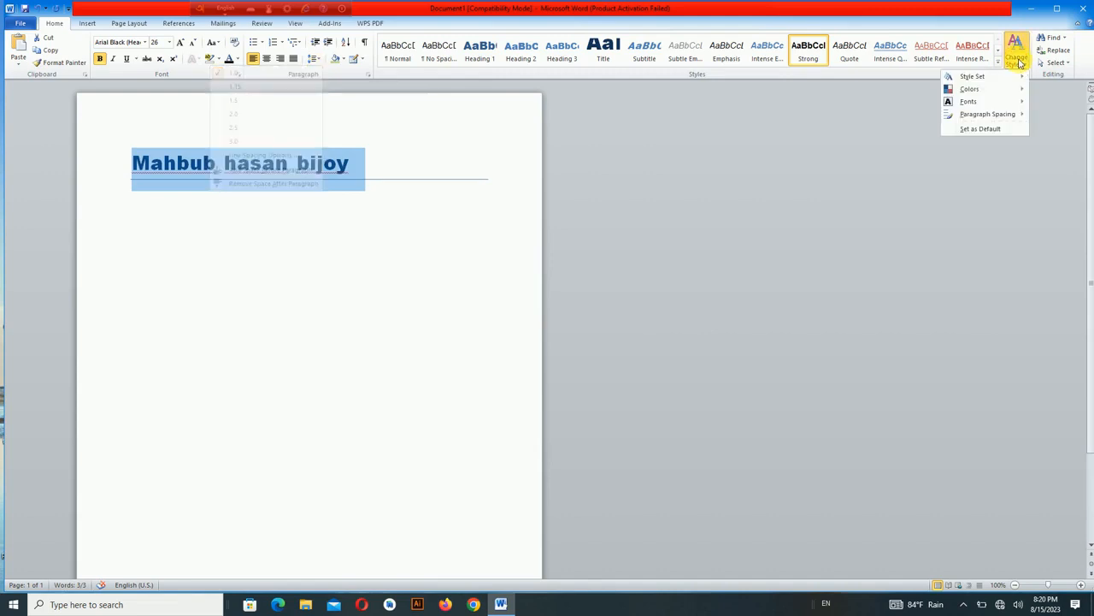
{"action": "left_click", "coordinate": [991, 129]}
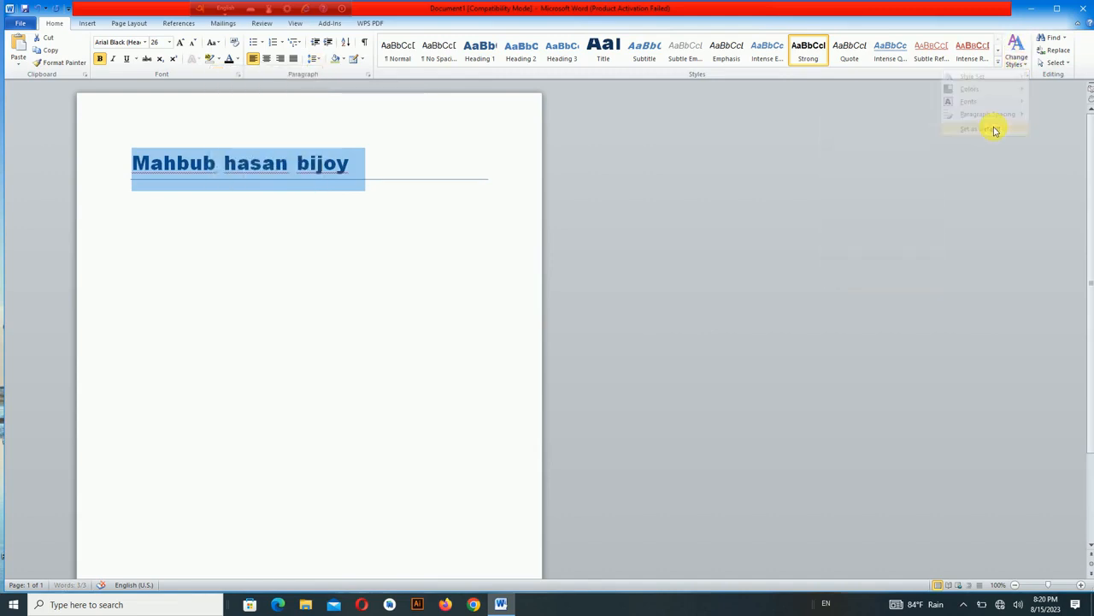
{"action": "left_click", "coordinate": [335, 222]}
{"action": "key", "text": "Return"}
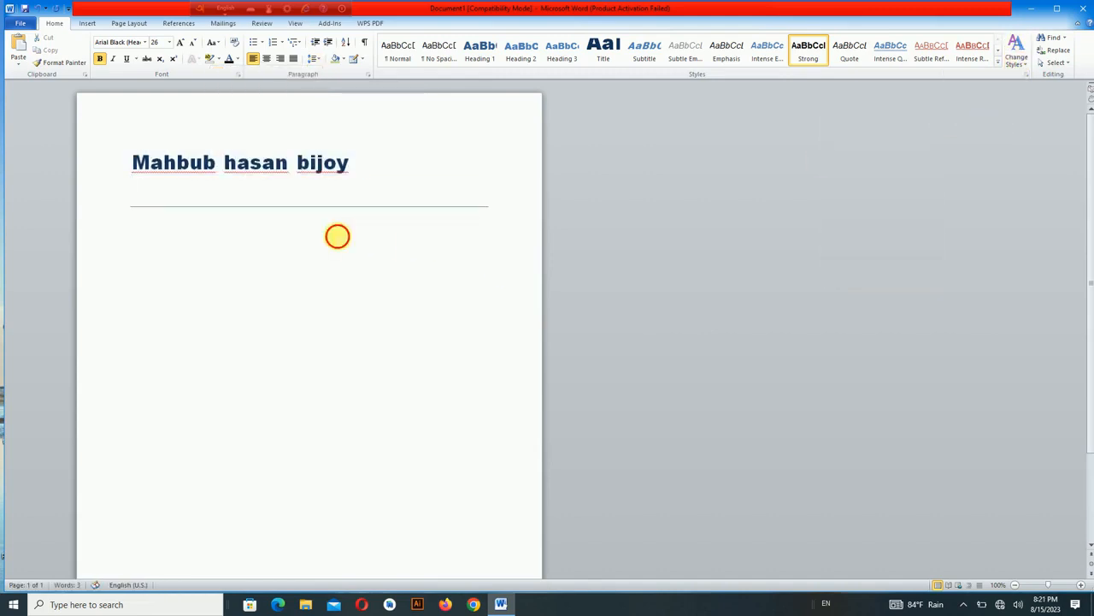